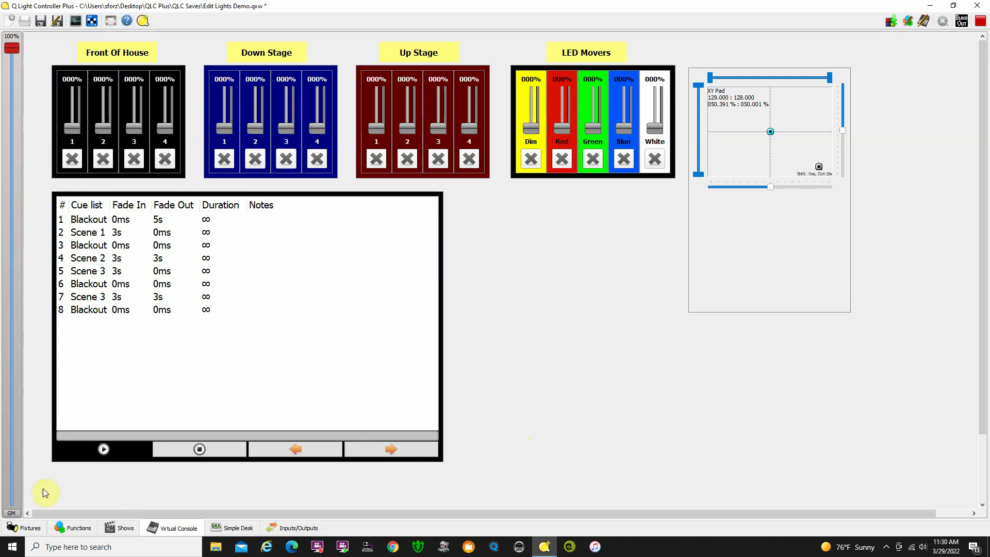
Switch to the Fixtures area and list the Universe 1 fixtures with their addresses
{"action": "left_click", "coordinate": [26, 528]}
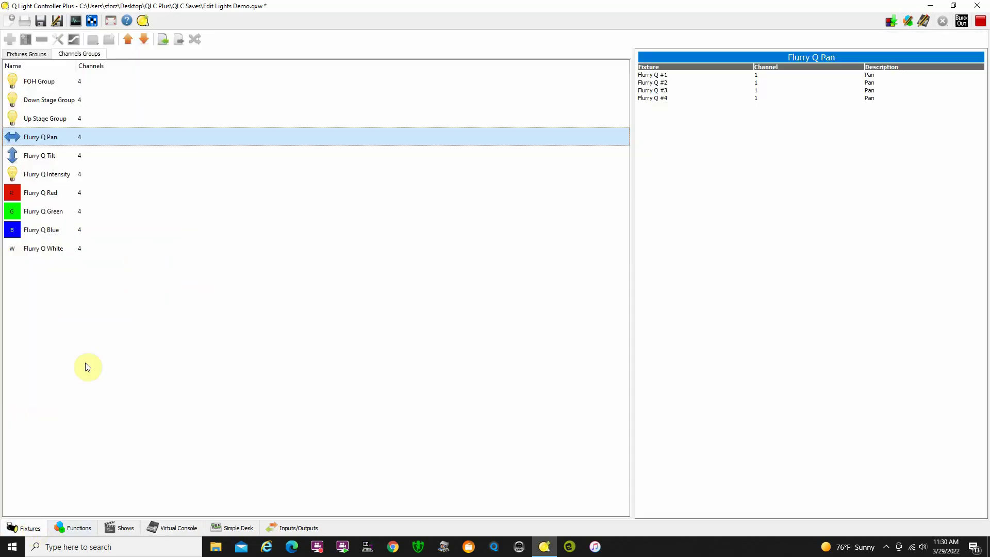
{"action": "left_click", "coordinate": [28, 54]}
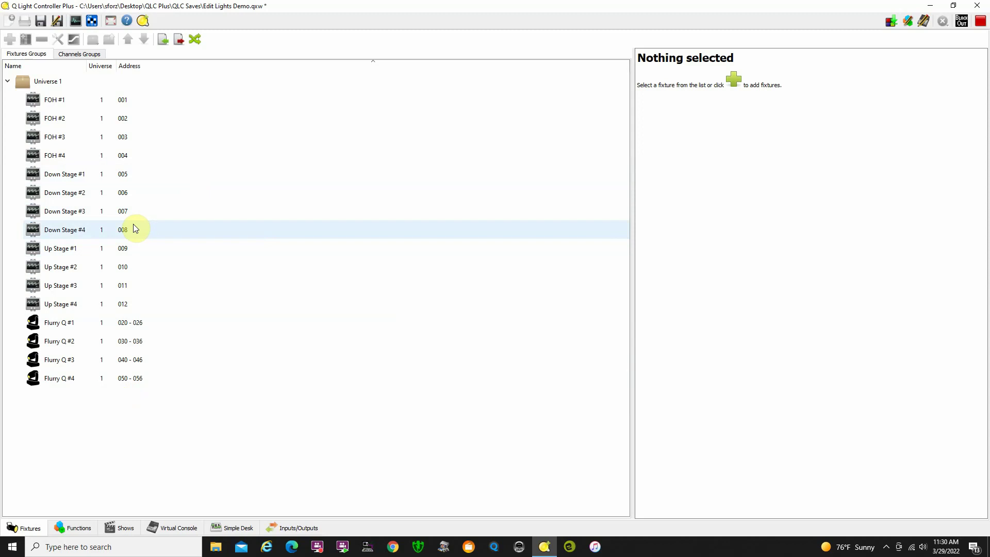
List the channel groups and inspect FOH, Down Stage, Up Stage and Flurry Q Pan in turn
{"action": "left_click", "coordinate": [91, 54]}
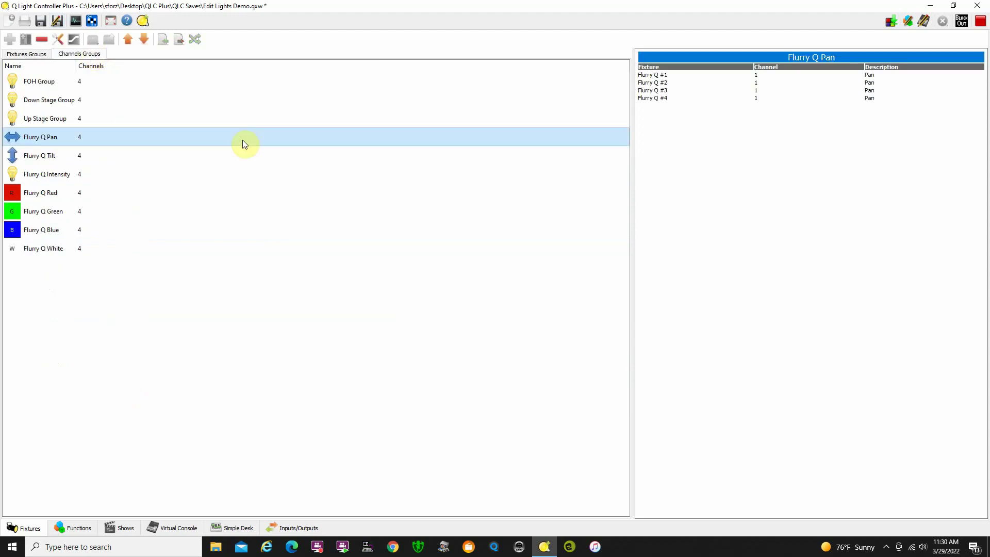
{"action": "left_click", "coordinate": [67, 85]}
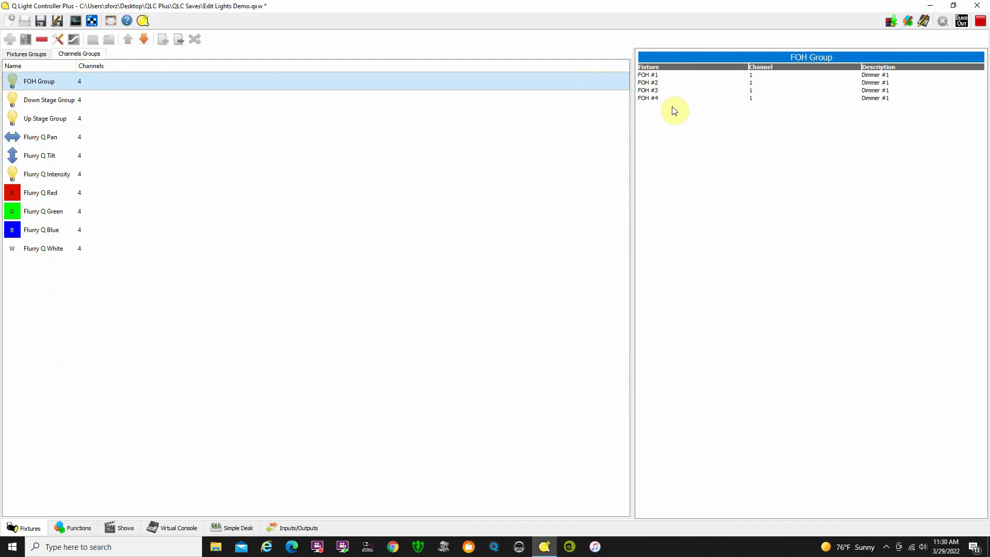
{"action": "left_click", "coordinate": [87, 99]}
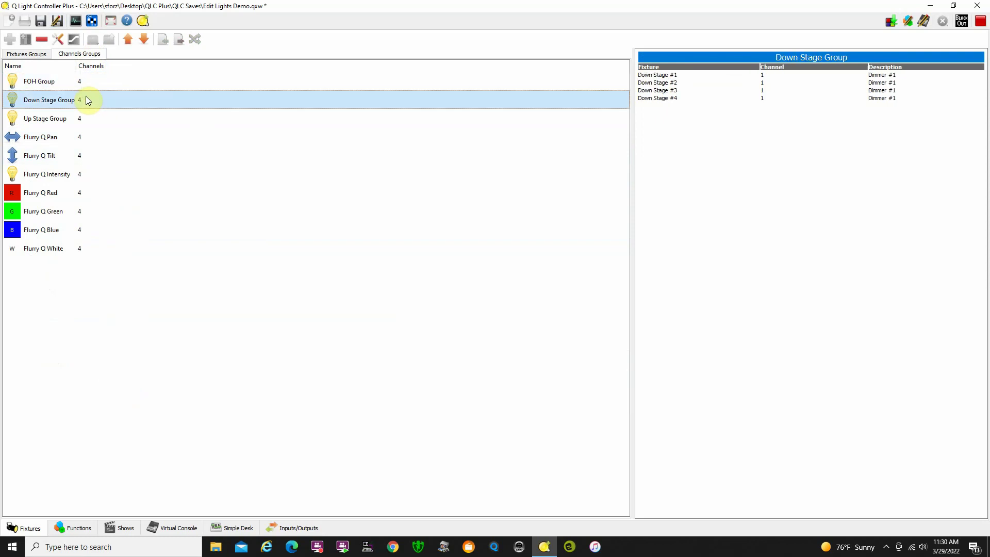
{"action": "left_click", "coordinate": [96, 122]}
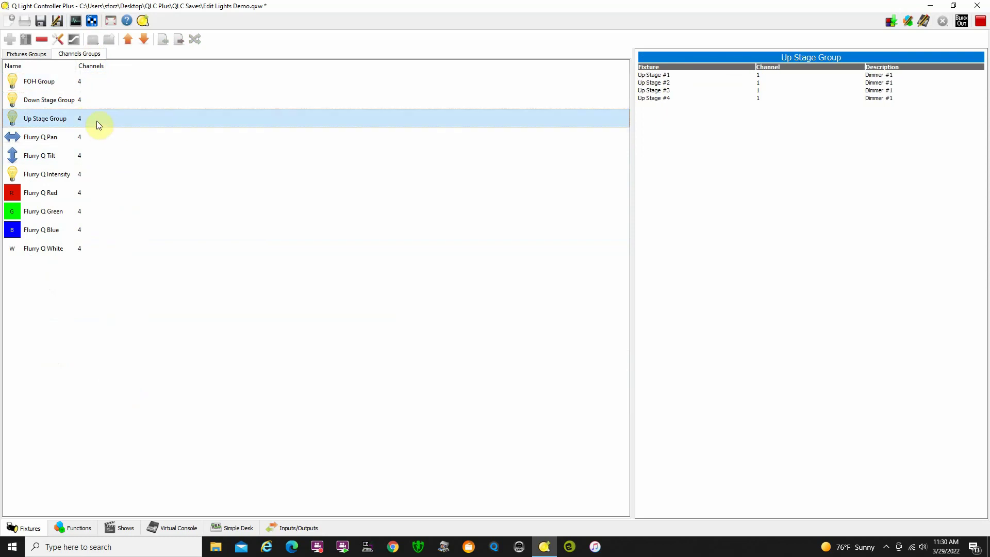
{"action": "left_click", "coordinate": [99, 138]}
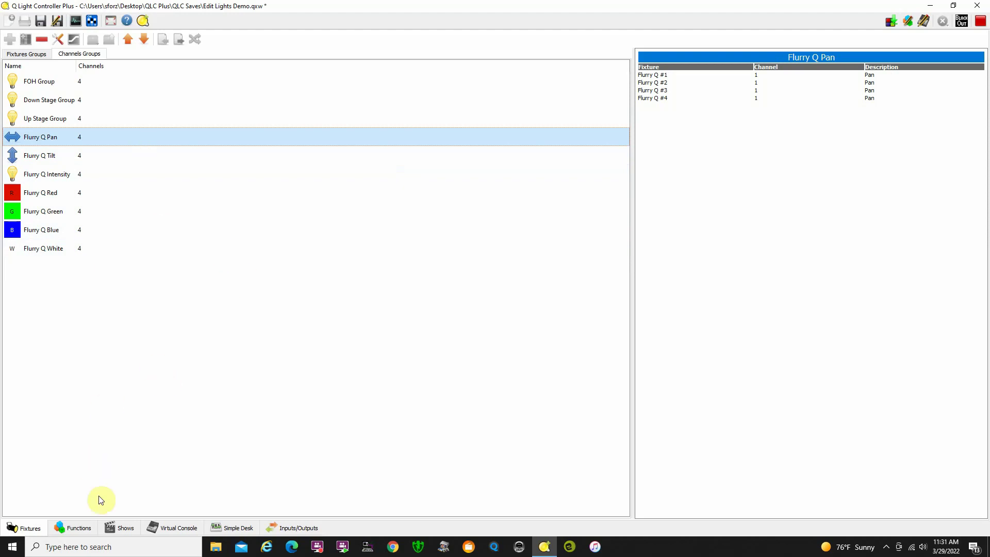
Open Scene 1 from the Functions list and review its group levels (FOH 212, Red 176, Green 171)
{"action": "left_click", "coordinate": [81, 530]}
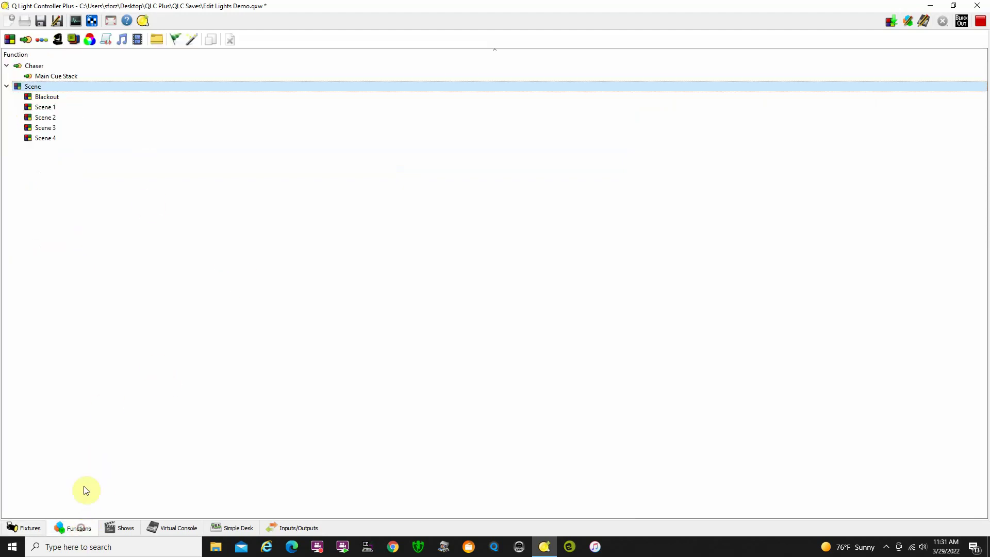
{"action": "left_click", "coordinate": [51, 108]}
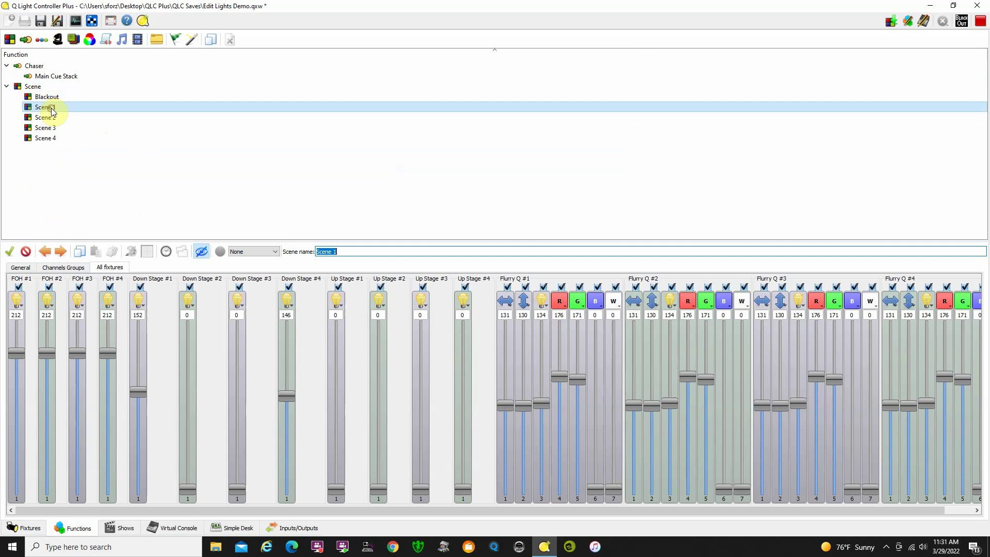
{"action": "left_click", "coordinate": [66, 268]}
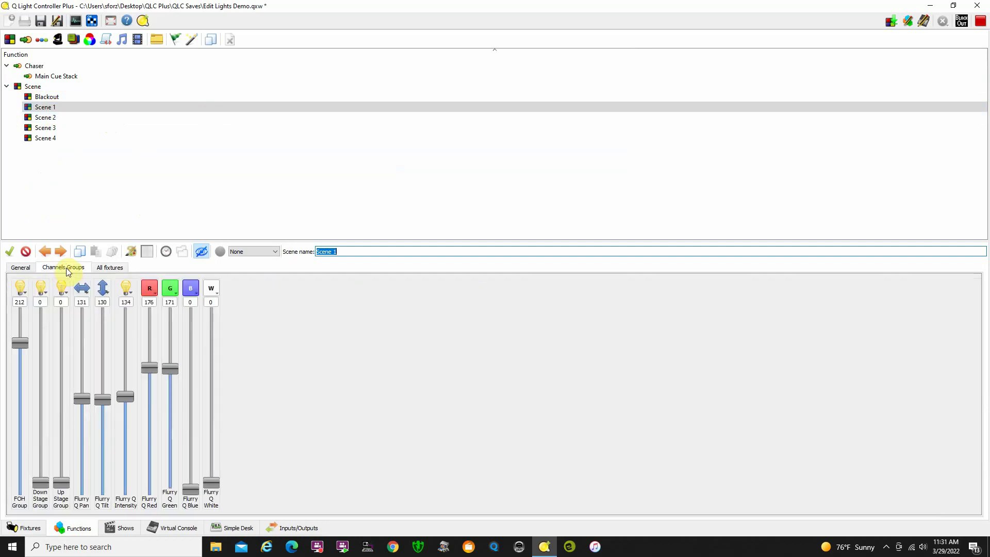
{"action": "left_click", "coordinate": [23, 268]}
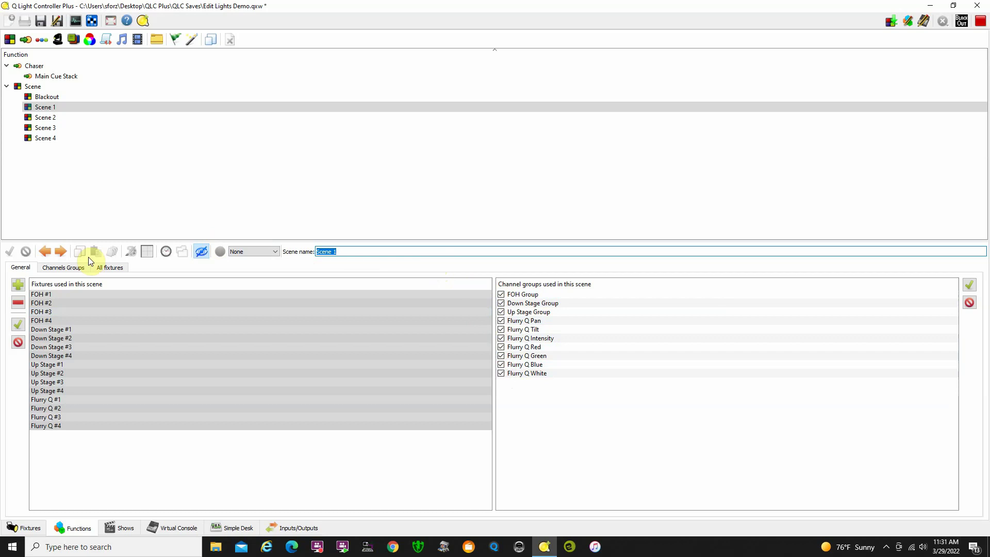
{"action": "left_click", "coordinate": [69, 267]}
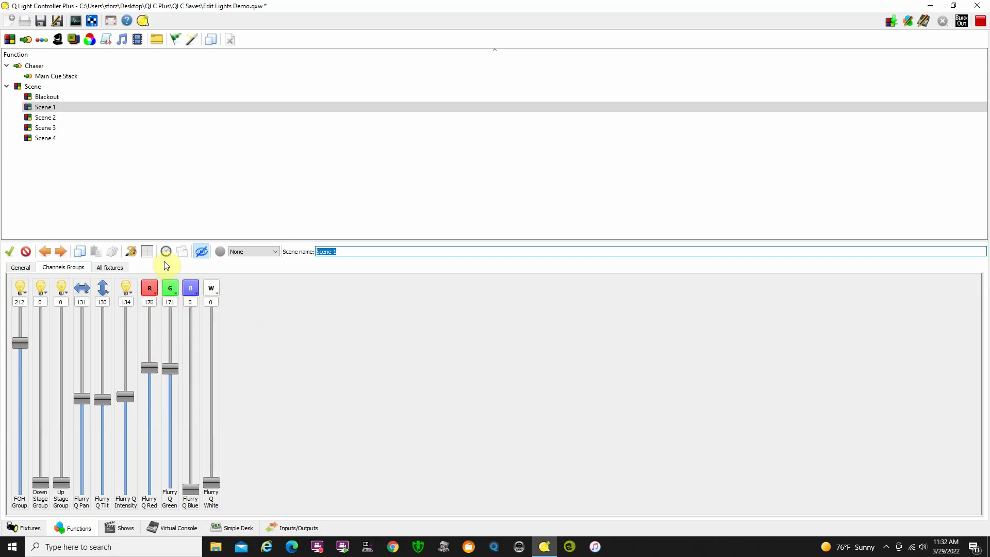
Split Scene 1's sliders into one page per fixture and check FOH #1–4 at 212
{"action": "left_click", "coordinate": [120, 269]}
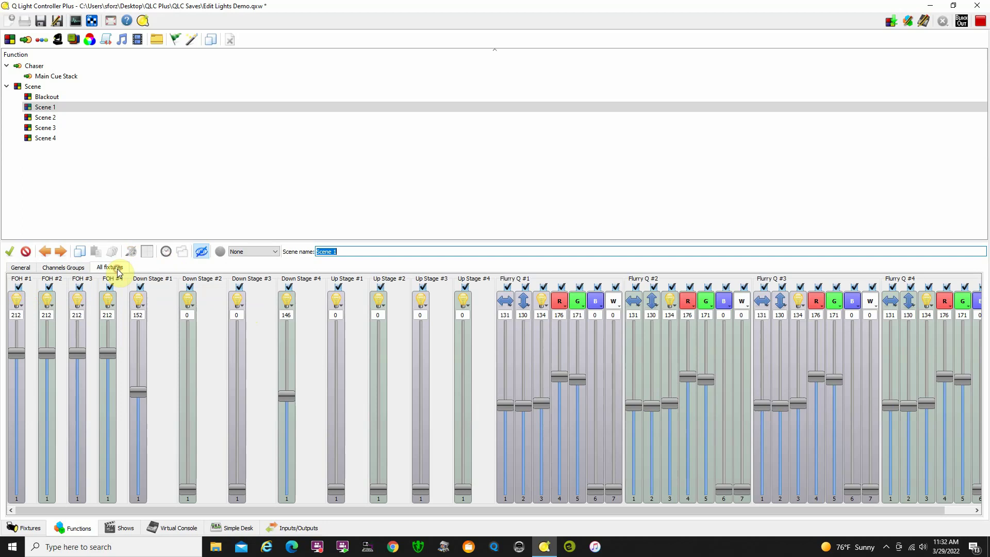
{"action": "left_click", "coordinate": [181, 252]}
{"action": "left_click", "coordinate": [69, 268]}
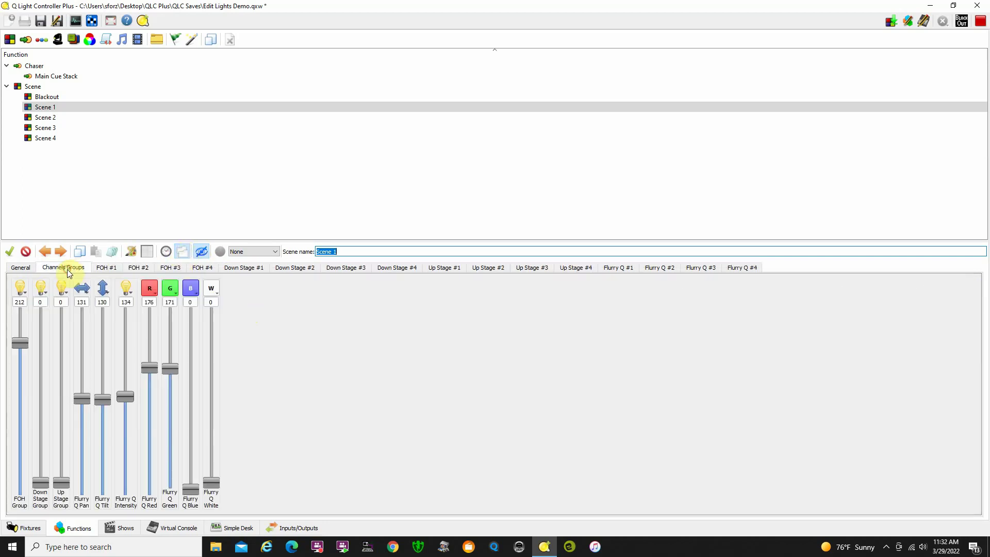
{"action": "left_click", "coordinate": [107, 268]}
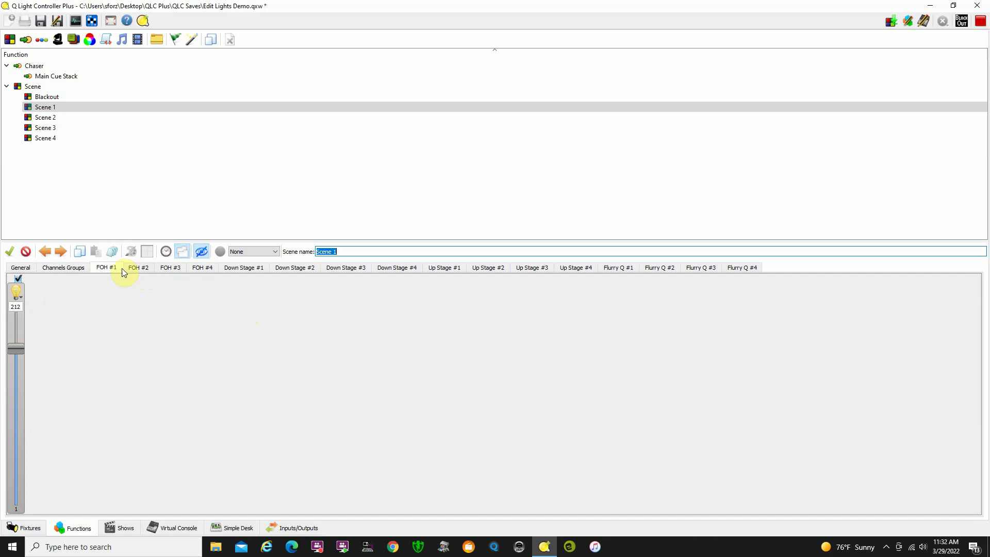
{"action": "left_click", "coordinate": [142, 270]}
{"action": "left_click", "coordinate": [178, 269]}
{"action": "left_click", "coordinate": [202, 269]}
Check the Down Stage, Up Stage and Flurry Q #1–2 levels, then show all fixtures together again
{"action": "left_click", "coordinate": [246, 269]}
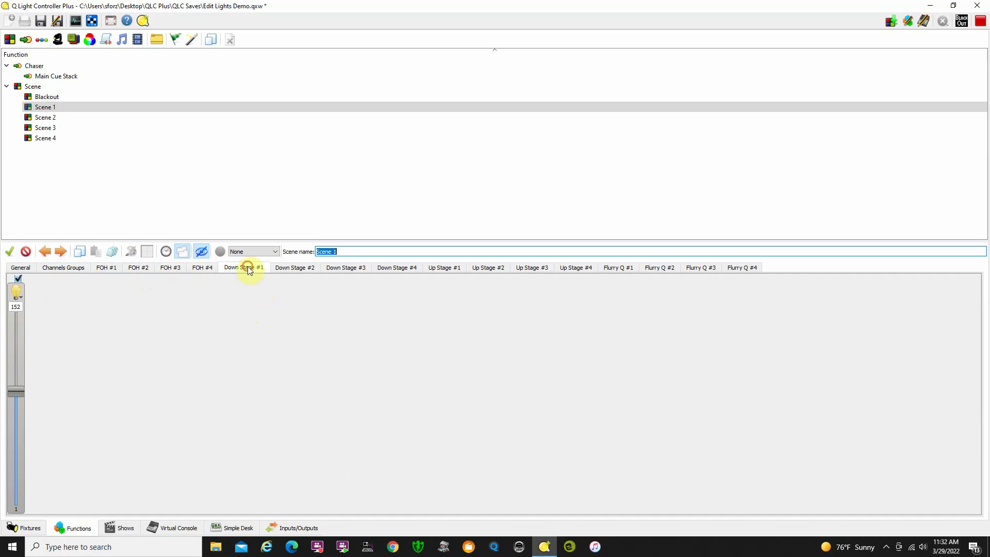
{"action": "left_click", "coordinate": [436, 269]}
{"action": "left_click", "coordinate": [479, 269]}
{"action": "left_click", "coordinate": [617, 267]}
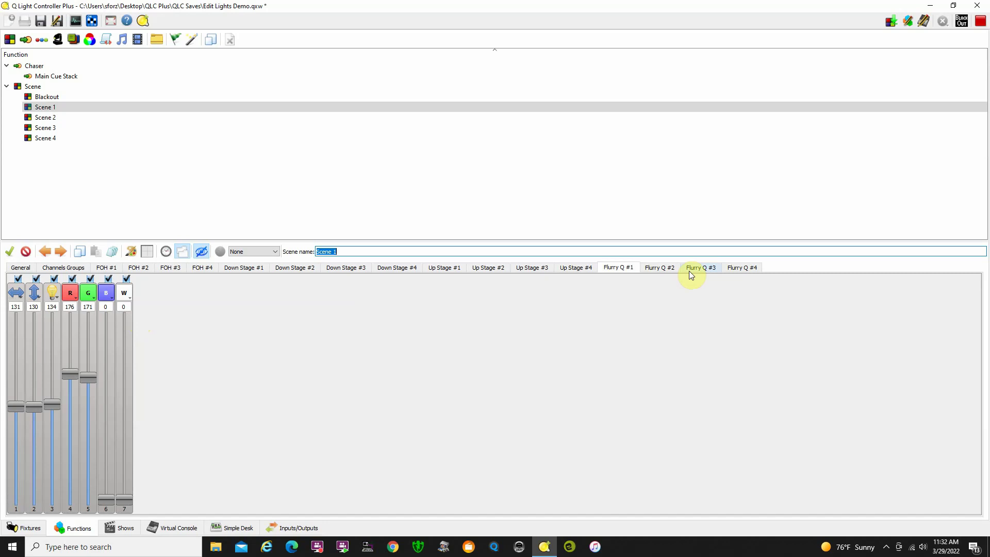
{"action": "left_click", "coordinate": [659, 267]}
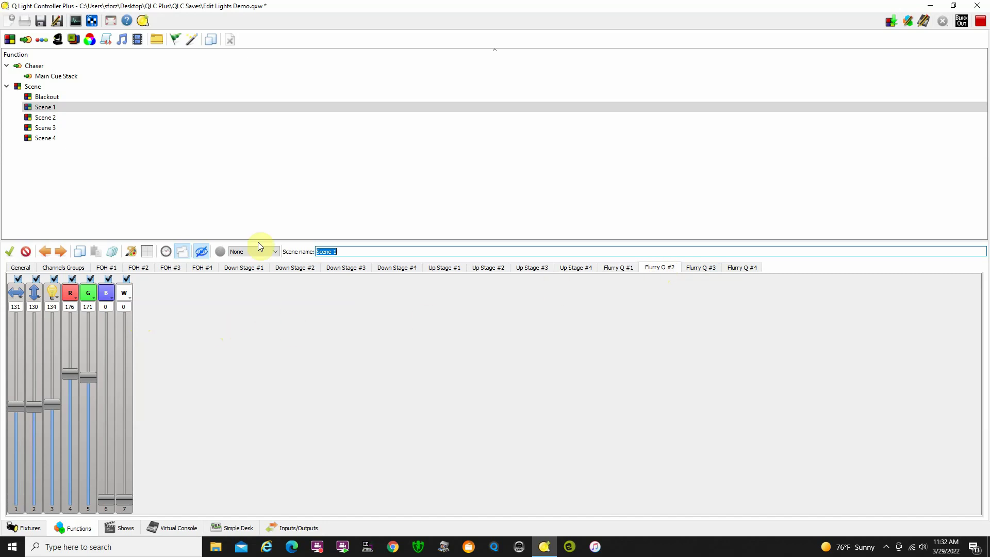
{"action": "left_click", "coordinate": [182, 252]}
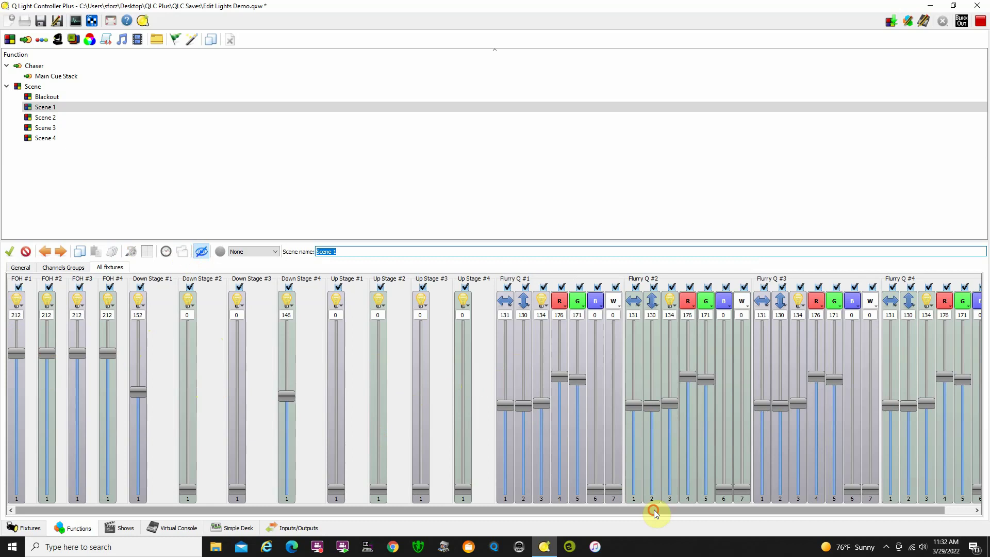
{"action": "left_click_drag", "start_coordinate": [653, 510], "coordinate": [585, 494]}
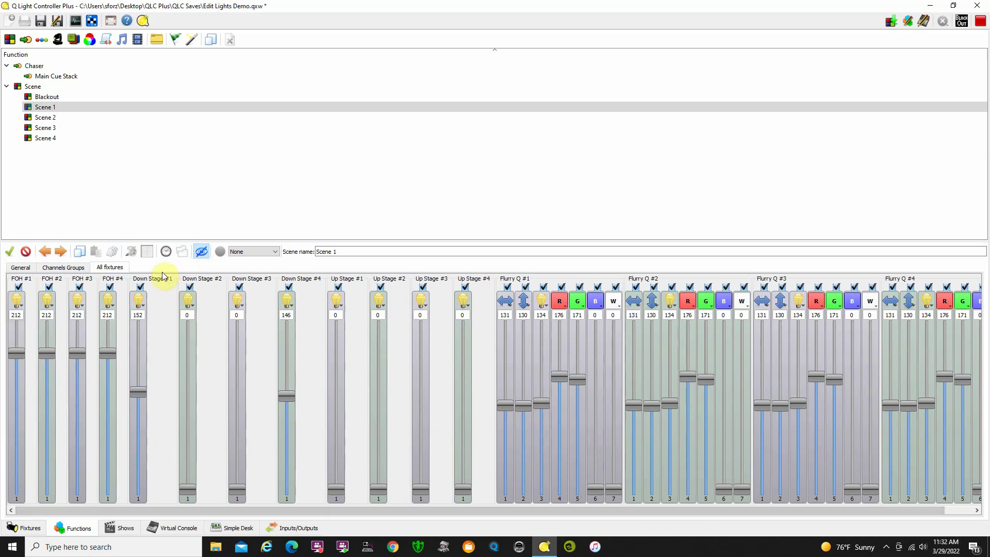
Look through Scenes 2, 3 and 4, then open the eight-step Main Cue Stack chaser
{"action": "left_click", "coordinate": [53, 117]}
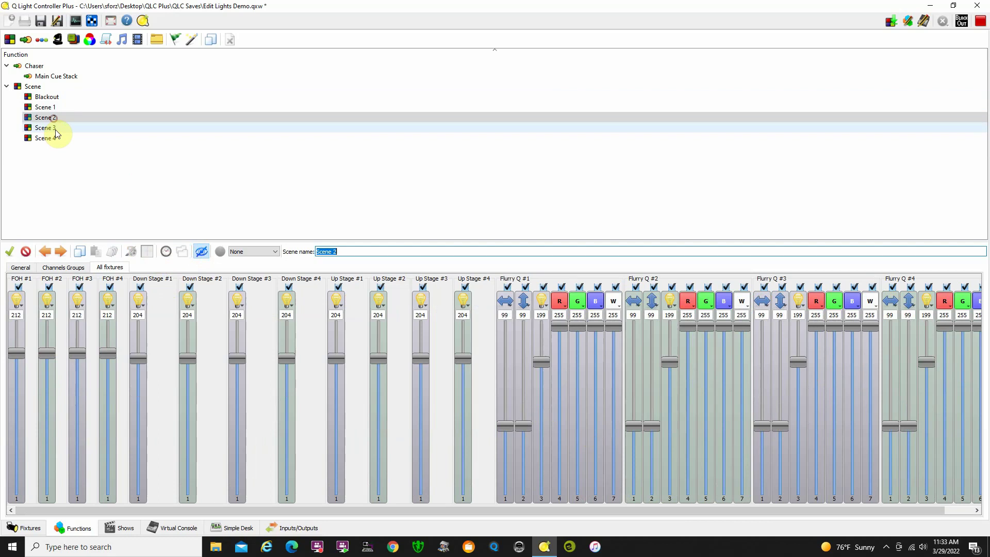
{"action": "left_click", "coordinate": [55, 129]}
{"action": "left_click", "coordinate": [57, 138]}
{"action": "left_click", "coordinate": [70, 77]}
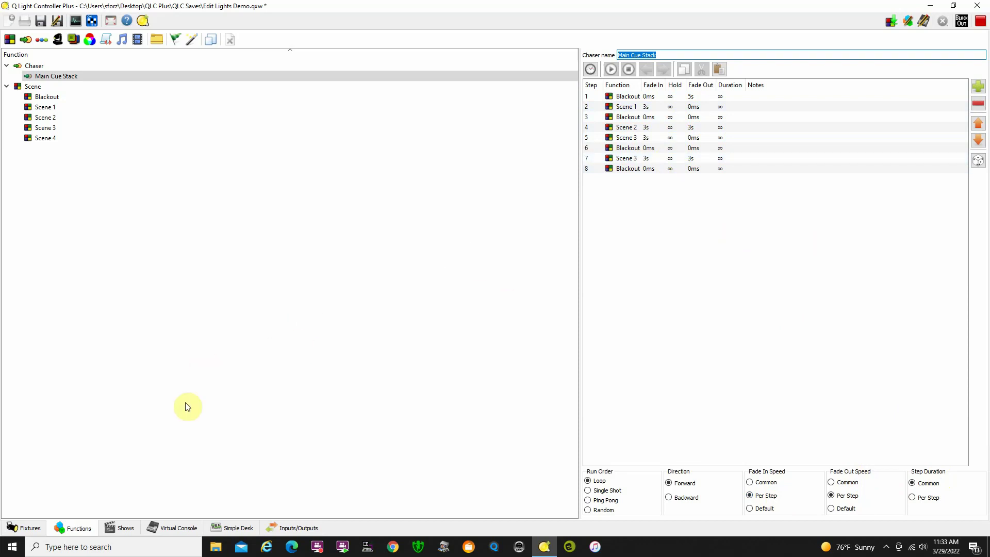
Return to the Virtual Console and turn on design mode
{"action": "left_click", "coordinate": [187, 529]}
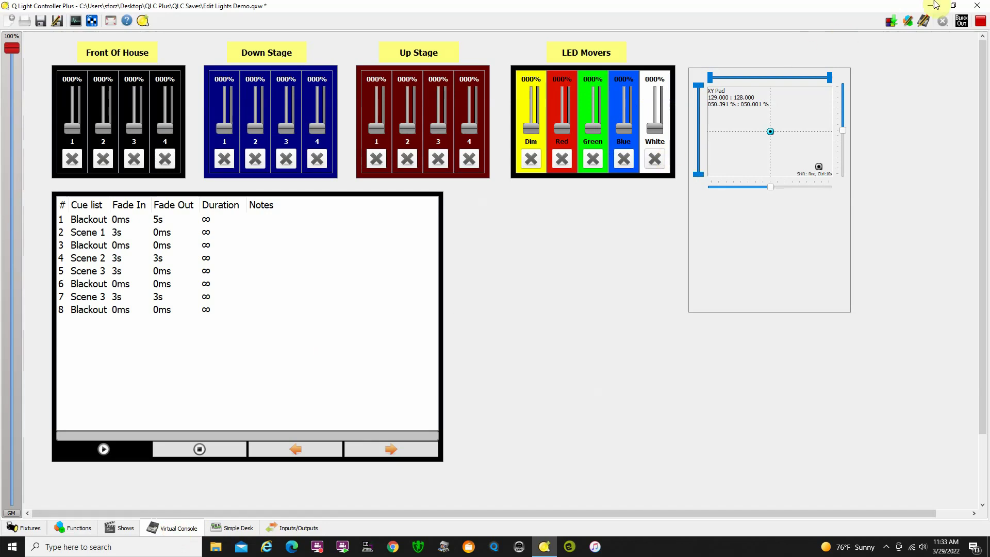
{"action": "left_click", "coordinate": [981, 21]}
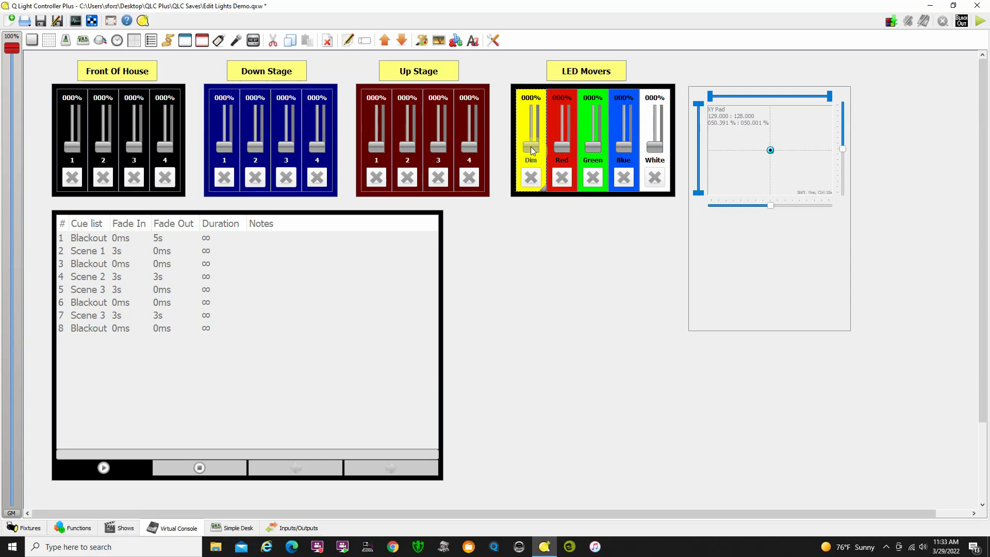
{"action": "left_click", "coordinate": [569, 125]}
{"action": "left_click", "coordinate": [597, 155]}
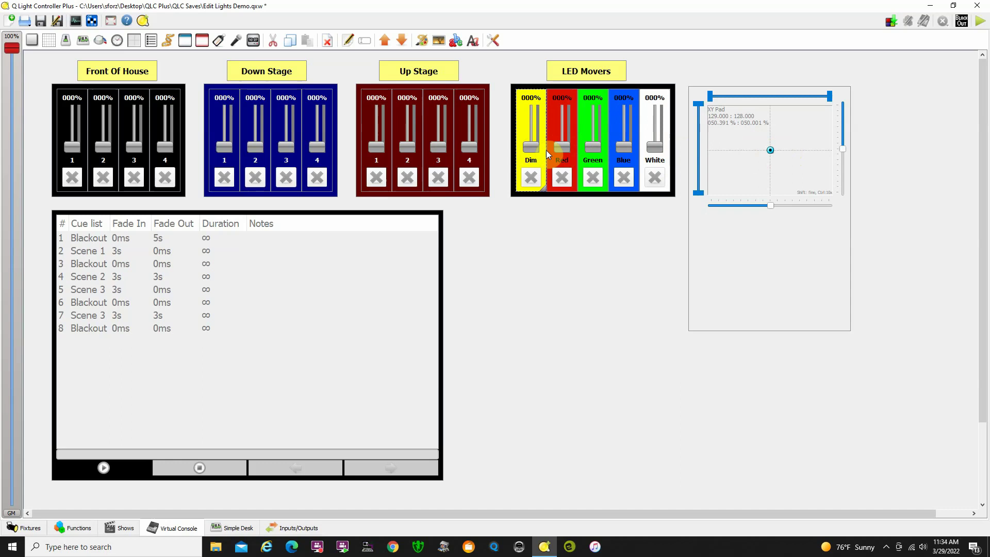
Assign the FOH #1 dimmer channel to Front Of House fader 1 in its Level settings
{"action": "double_click", "coordinate": [86, 162]}
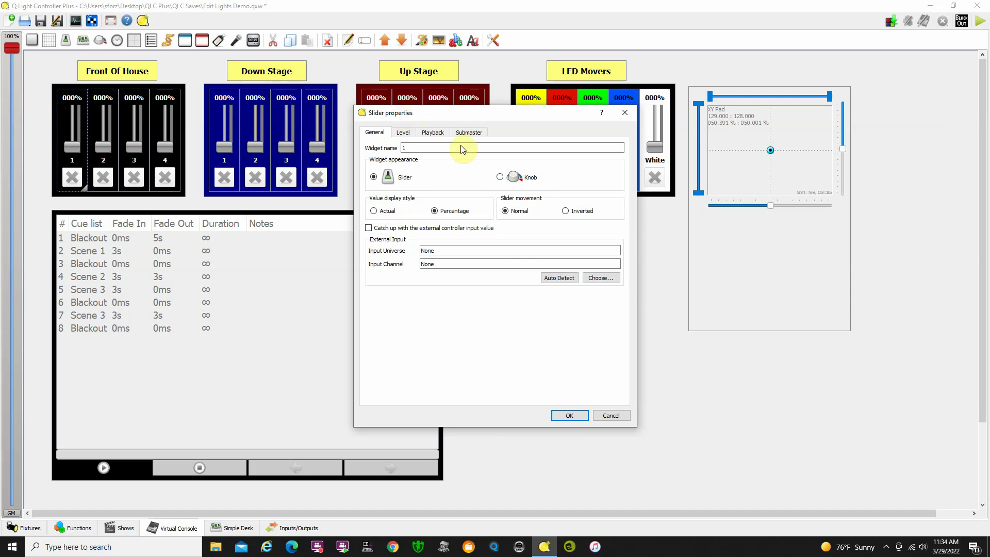
{"action": "left_click", "coordinate": [403, 132]}
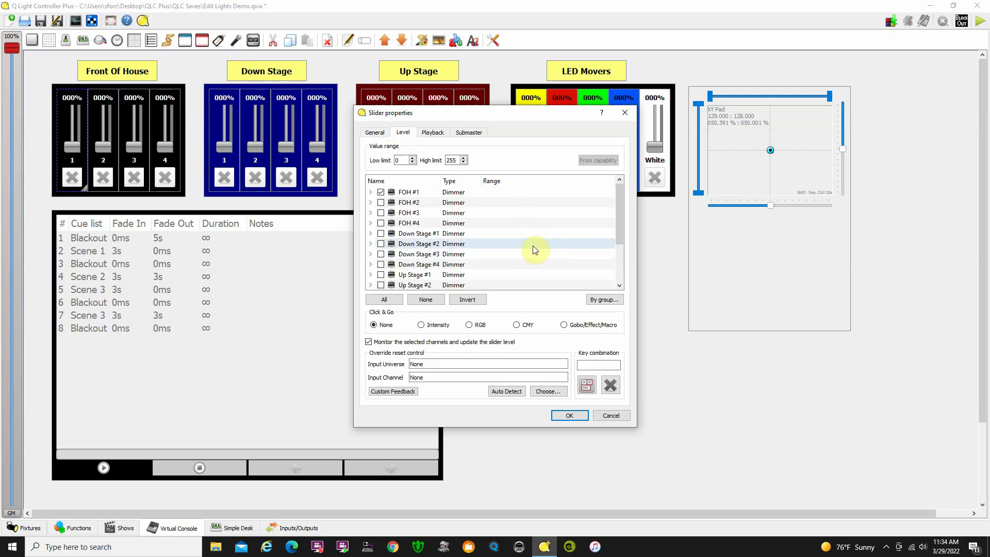
{"action": "left_click_drag", "start_coordinate": [618, 209], "coordinate": [588, 194]}
{"action": "left_click", "coordinate": [381, 192]}
{"action": "left_click", "coordinate": [371, 192]}
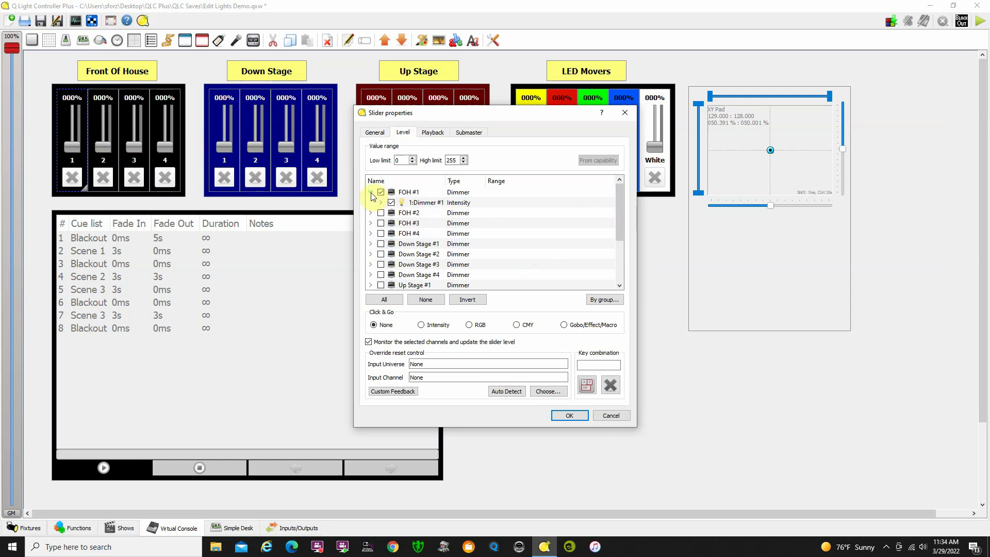
{"action": "left_click", "coordinate": [371, 192]}
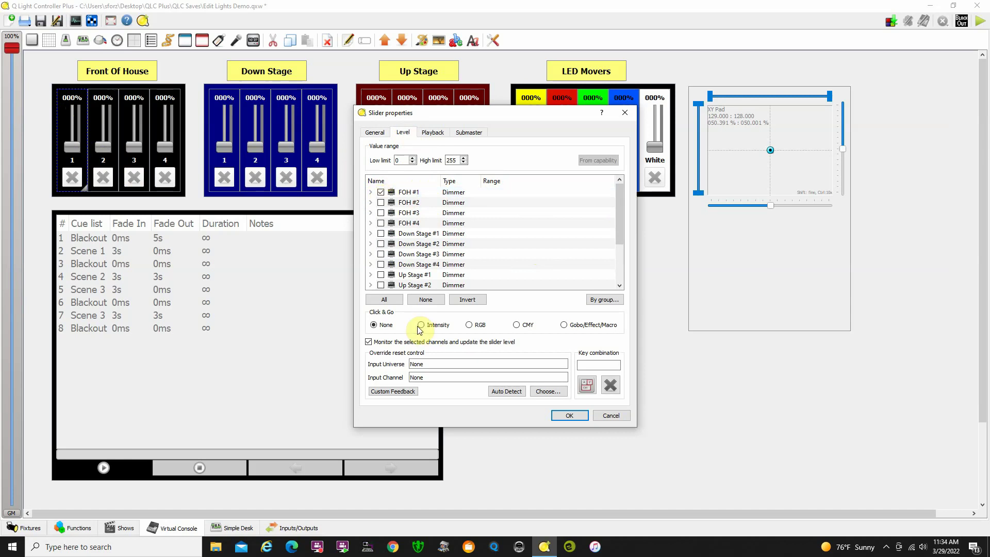
{"action": "left_click", "coordinate": [368, 342]}
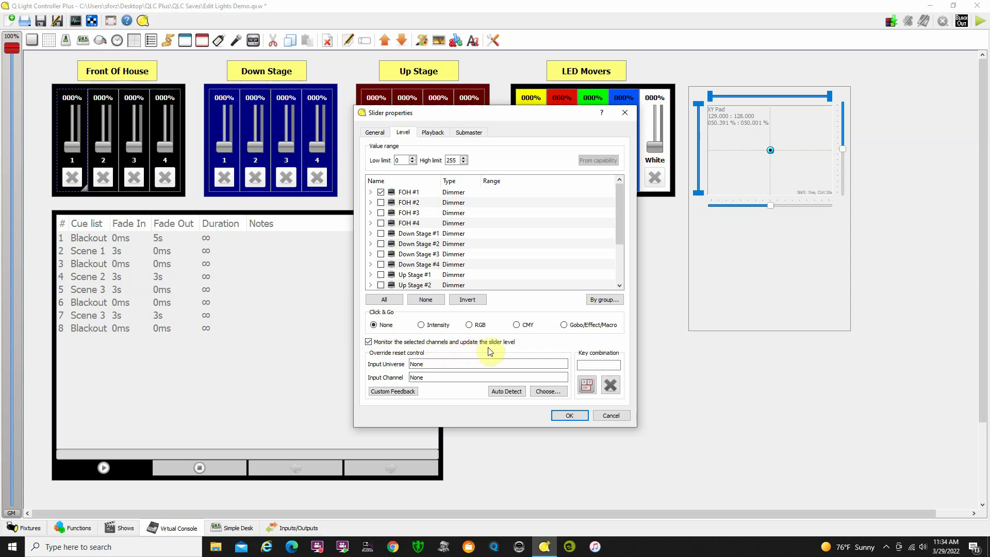
{"action": "left_click", "coordinate": [570, 414]}
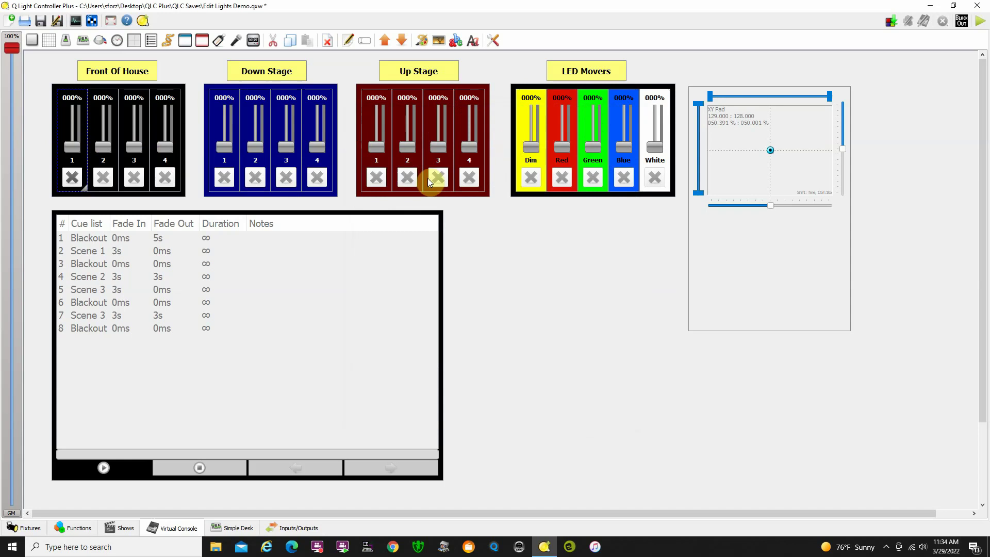
Tick Flurry Q #1–#4 in the Dim fader's Level channel list
{"action": "double_click", "coordinate": [529, 126]}
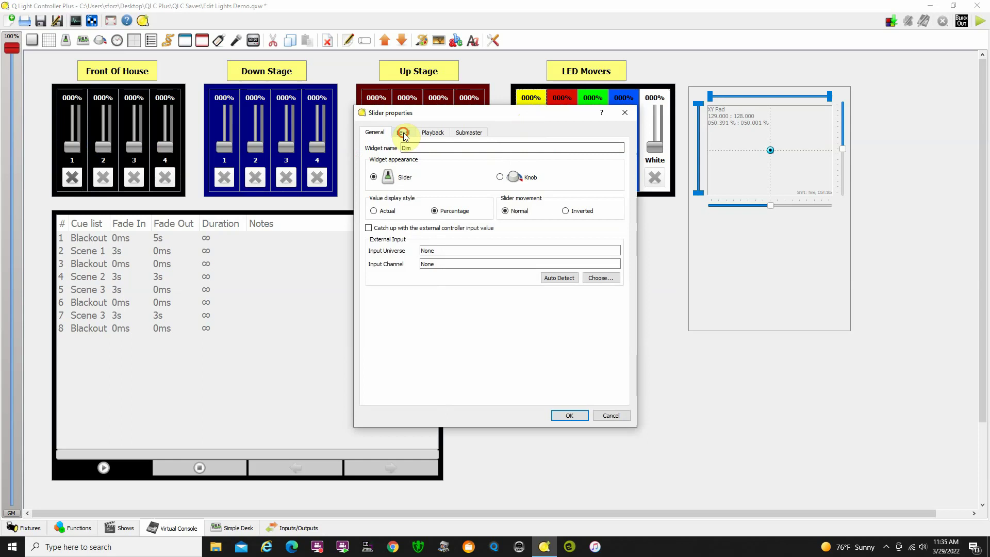
{"action": "left_click", "coordinate": [403, 133]}
{"action": "left_click_drag", "start_coordinate": [623, 241], "coordinate": [620, 281]}
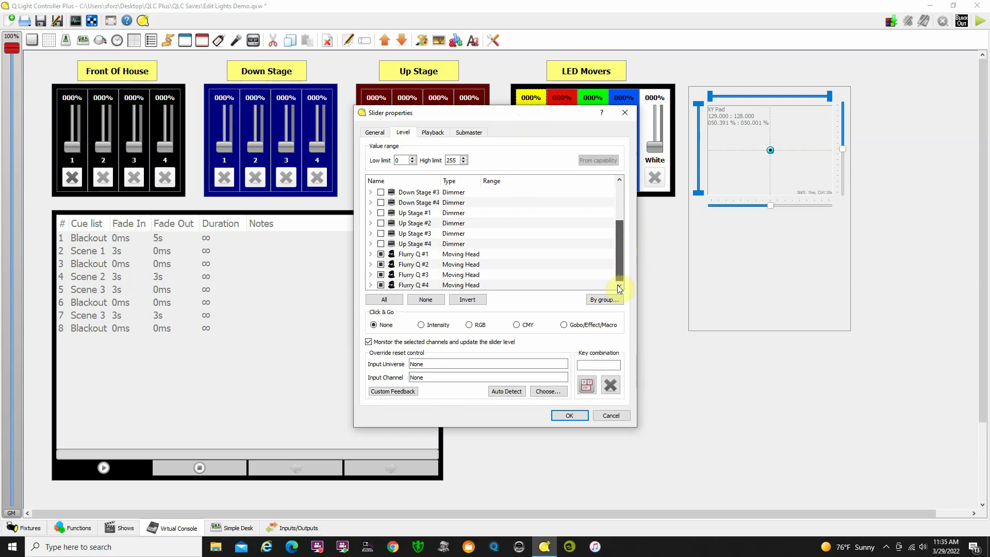
{"action": "left_click", "coordinate": [381, 285]}
{"action": "left_click", "coordinate": [380, 275]}
{"action": "left_click", "coordinate": [381, 264]}
{"action": "left_click", "coordinate": [381, 253]}
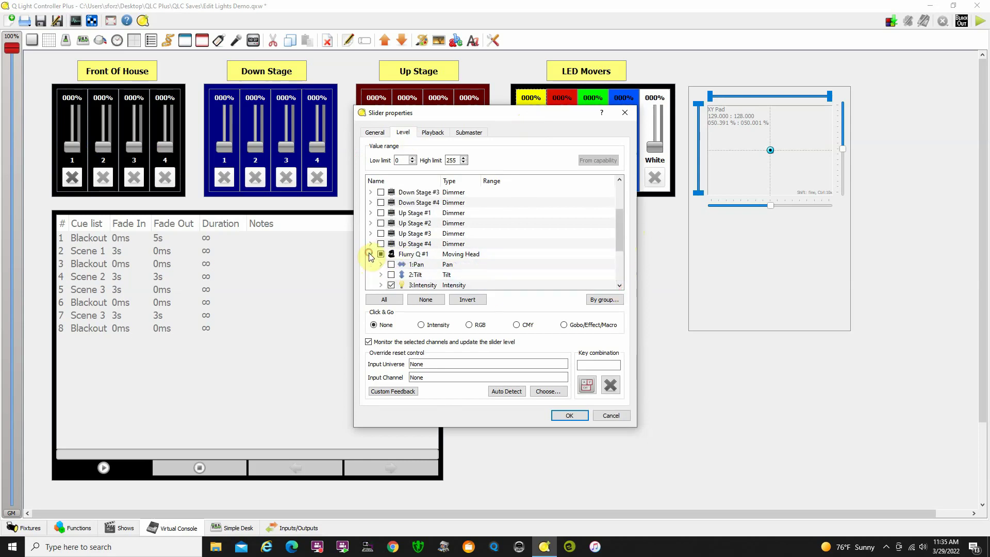
Expand each Flurry Q to verify its Intensity channel, then confirm the assignment
{"action": "left_click", "coordinate": [370, 254]}
{"action": "scroll", "coordinate": [412, 242], "scroll_direction": "down", "scroll_amount": 1}
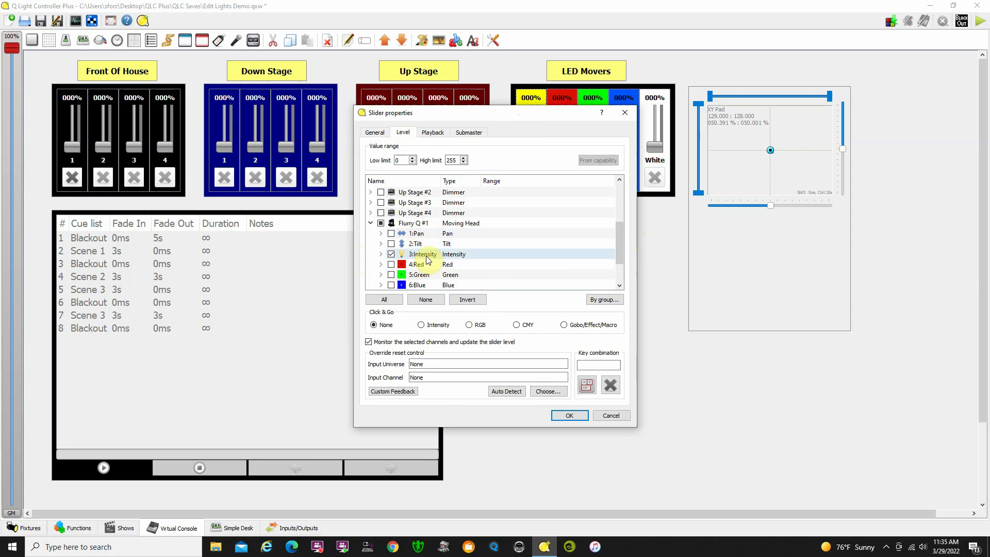
{"action": "scroll", "coordinate": [567, 255], "scroll_direction": "down", "scroll_amount": 2}
{"action": "left_click", "coordinate": [371, 265]}
{"action": "scroll", "coordinate": [408, 237], "scroll_direction": "down", "scroll_amount": 2}
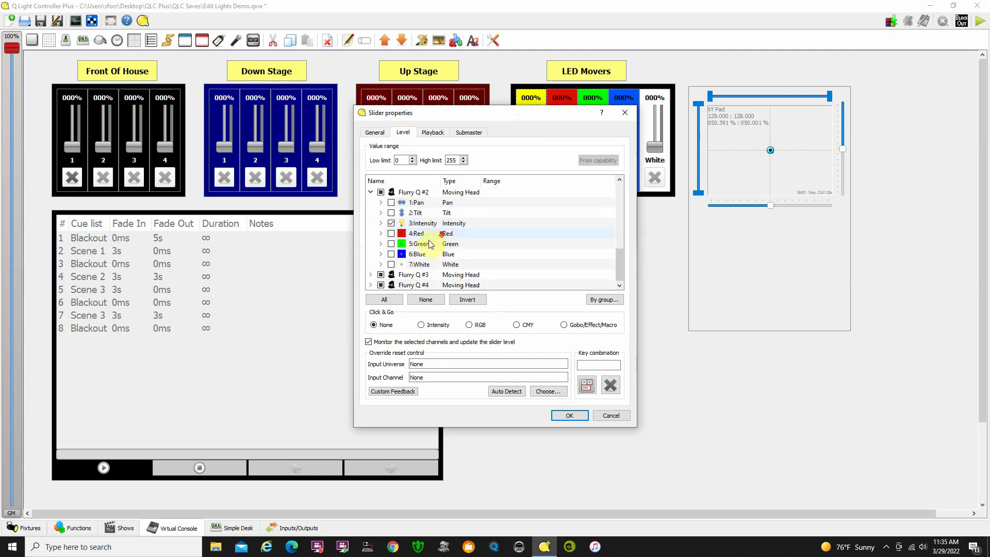
{"action": "scroll", "coordinate": [403, 263], "scroll_direction": "down", "scroll_amount": 1}
{"action": "left_click", "coordinate": [371, 275]}
{"action": "scroll", "coordinate": [448, 242], "scroll_direction": "down", "scroll_amount": 3}
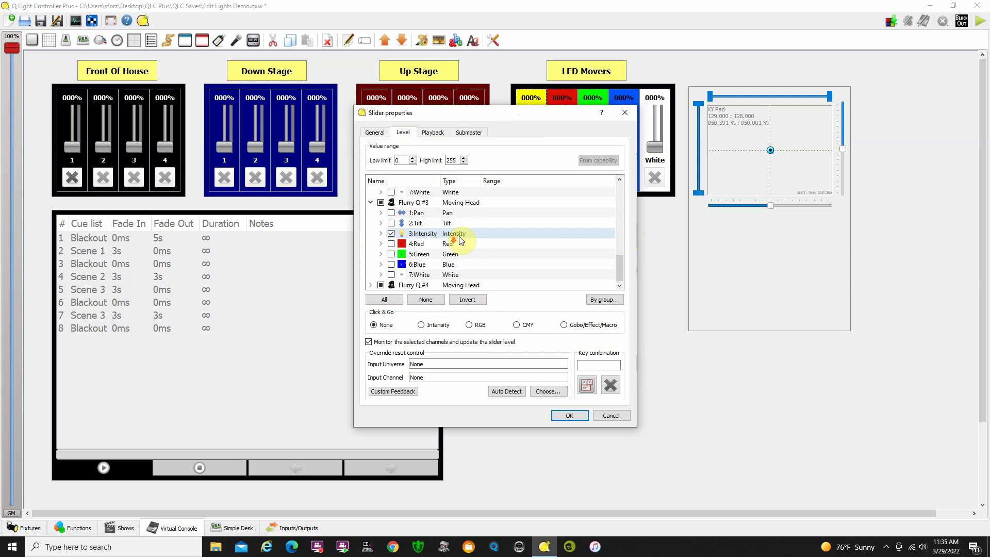
{"action": "left_click", "coordinate": [375, 285]}
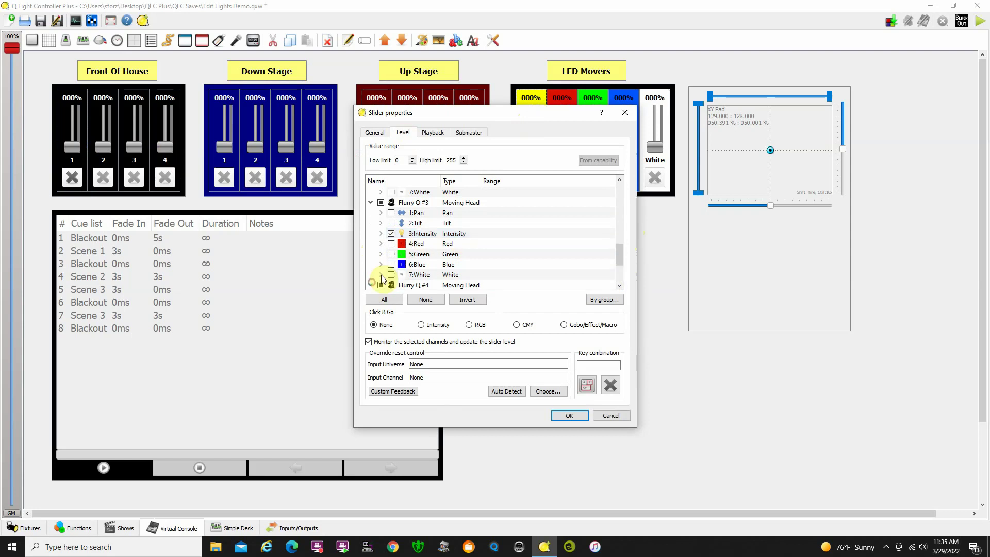
{"action": "scroll", "coordinate": [444, 247], "scroll_direction": "down", "scroll_amount": 3}
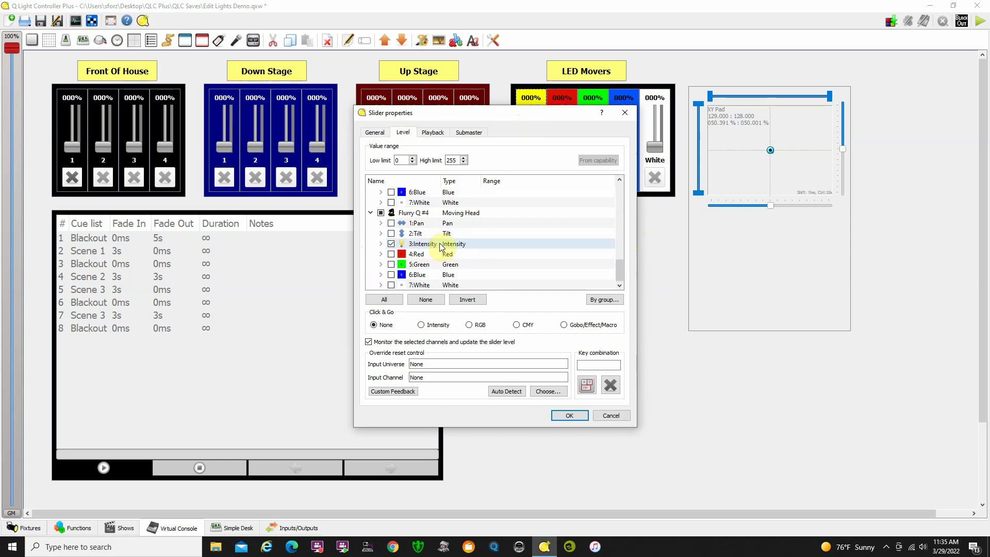
{"action": "left_click", "coordinate": [577, 416]}
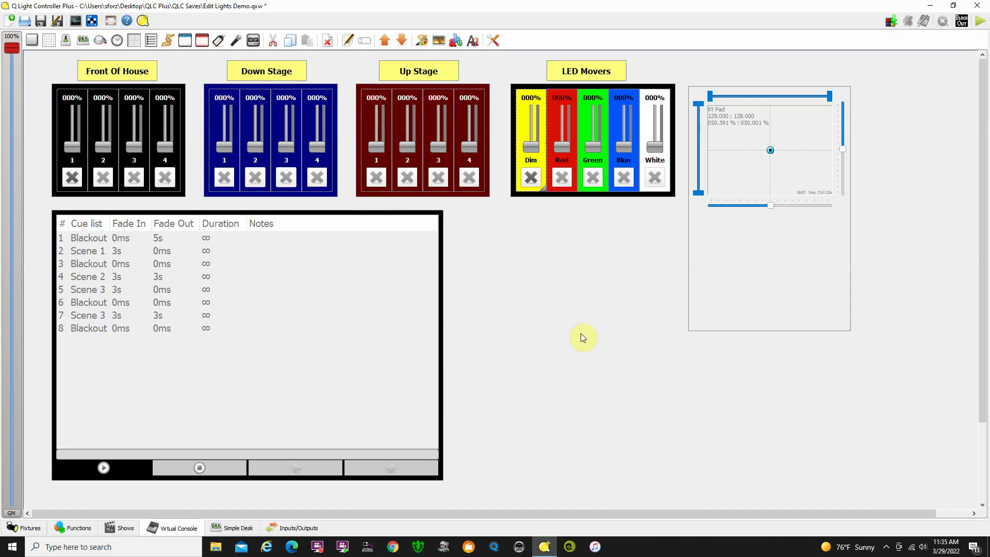
Switch to Operate mode and open the Fixture Monitor, toggling DMX view and back to 2D
{"action": "left_click", "coordinate": [980, 24]}
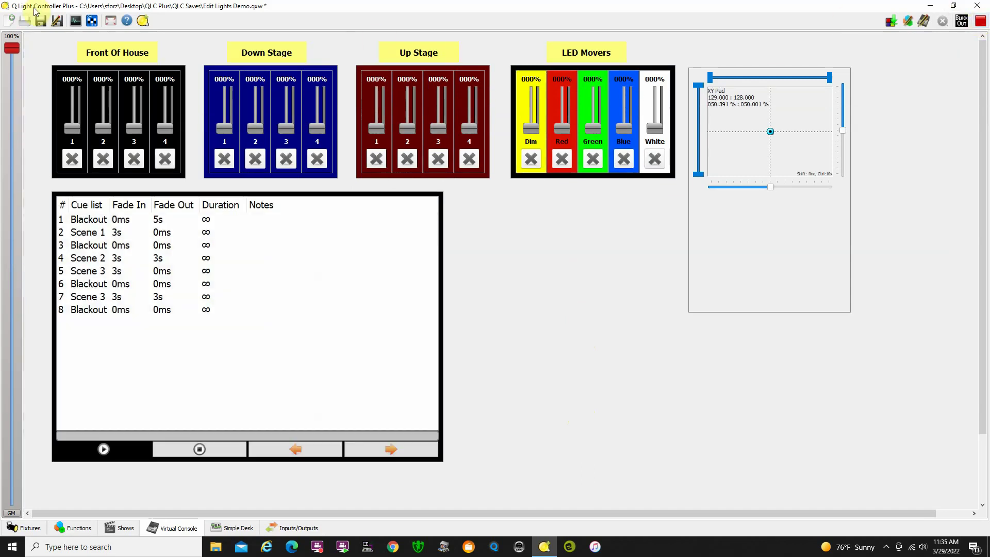
{"action": "left_click", "coordinate": [78, 23]}
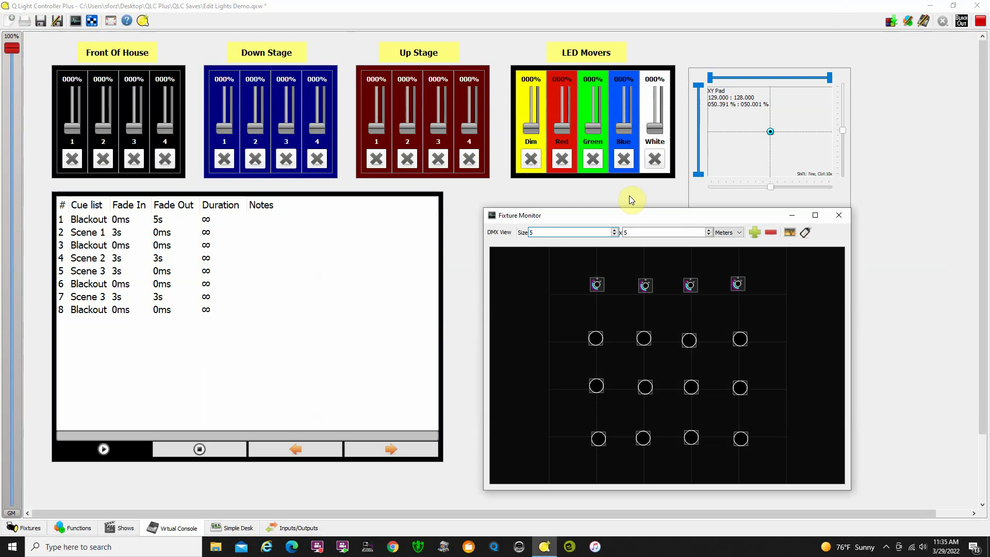
{"action": "mouse_move", "coordinate": [654, 217]}
{"action": "left_mouse_down"}
{"action": "mouse_move", "coordinate": [665, 206]}
{"action": "mouse_move", "coordinate": [655, 206]}
{"action": "left_mouse_up"}
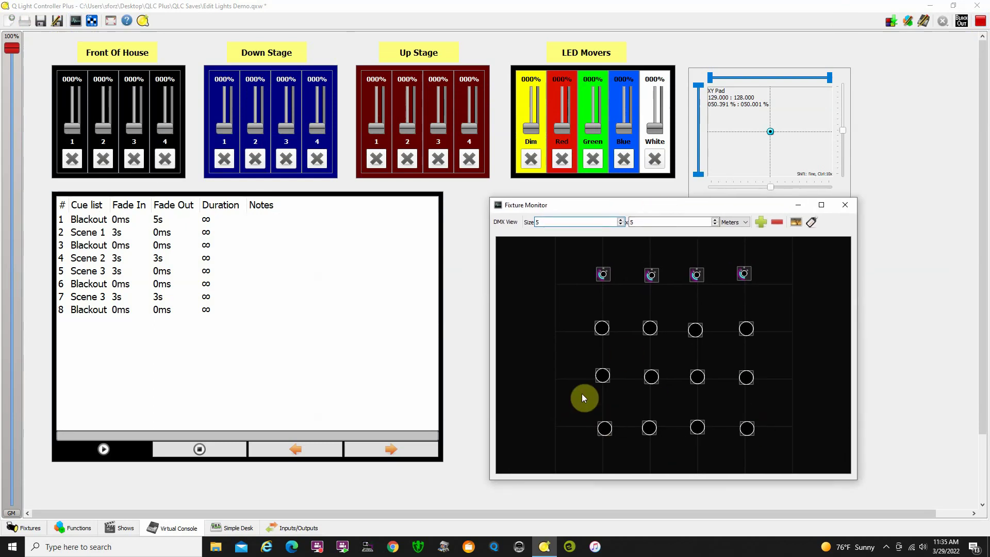
{"action": "left_click", "coordinate": [504, 222]}
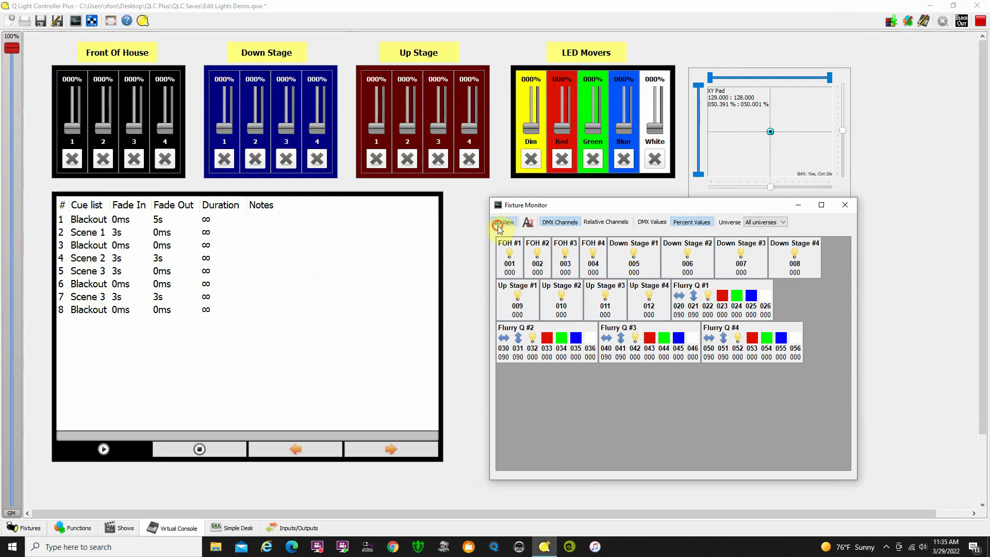
{"action": "left_click", "coordinate": [498, 226]}
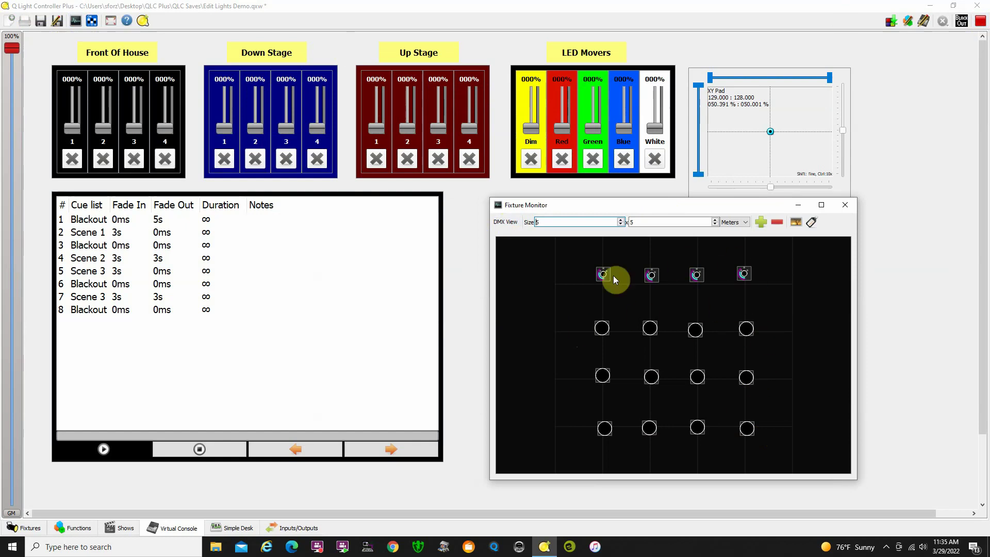
Play the main cue stack and step forward to Scene 1
{"action": "left_click", "coordinate": [103, 449]}
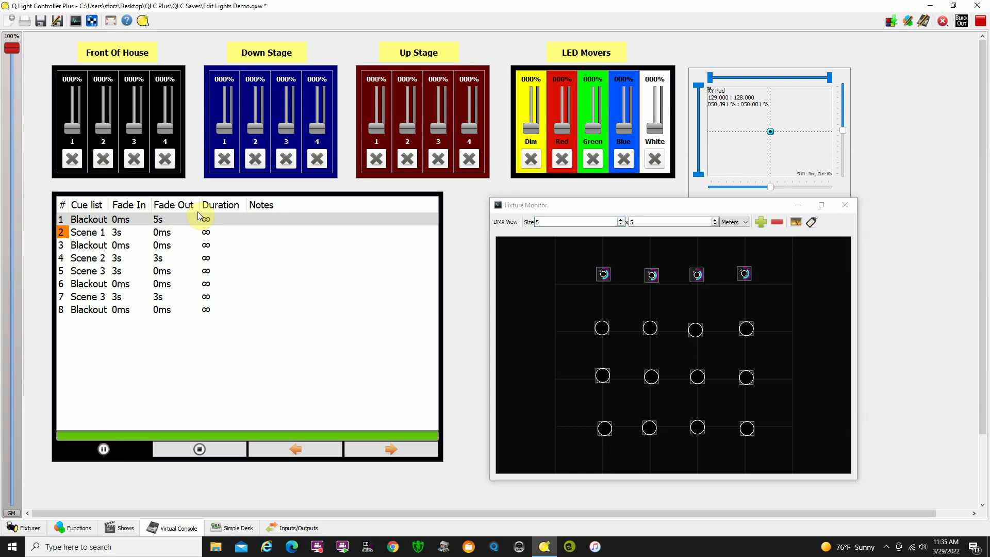
{"action": "left_click", "coordinate": [396, 454]}
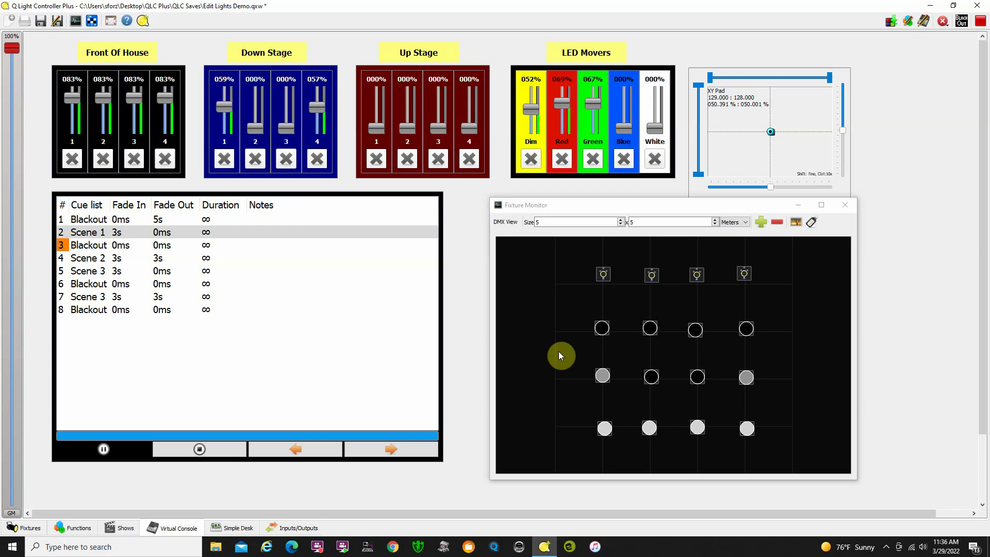
Open Scene 1 in Function Live Edit, moving the picker and editor windows aside
{"action": "left_click", "coordinate": [909, 23]}
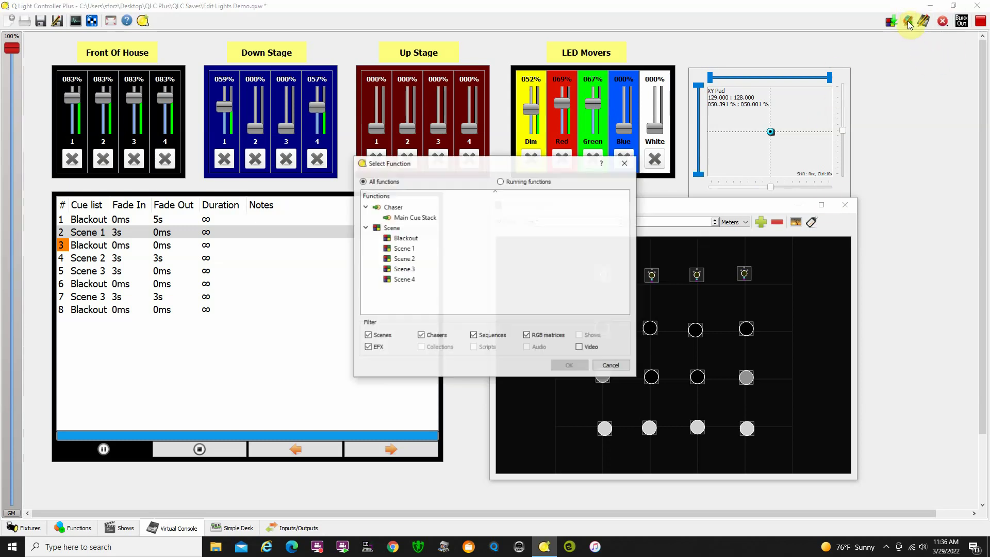
{"action": "left_click_drag", "start_coordinate": [529, 163], "coordinate": [220, 182]}
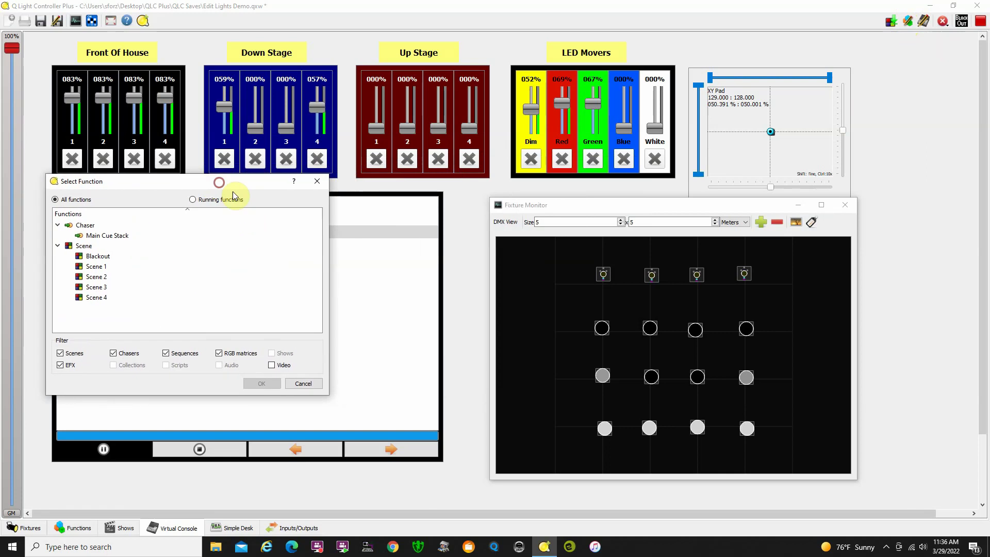
{"action": "left_click", "coordinate": [118, 267]}
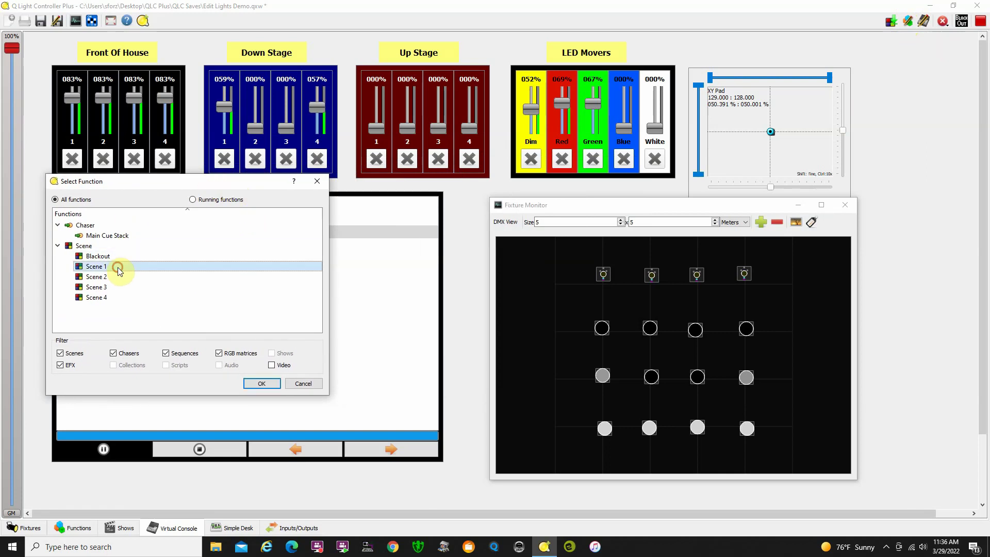
{"action": "left_click", "coordinate": [262, 383]}
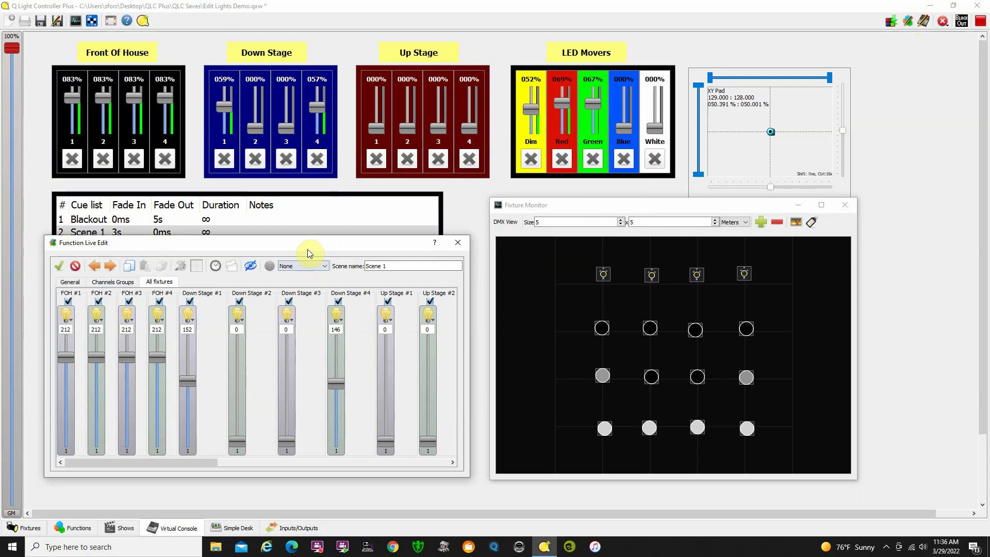
{"action": "left_click_drag", "start_coordinate": [307, 247], "coordinate": [301, 211]}
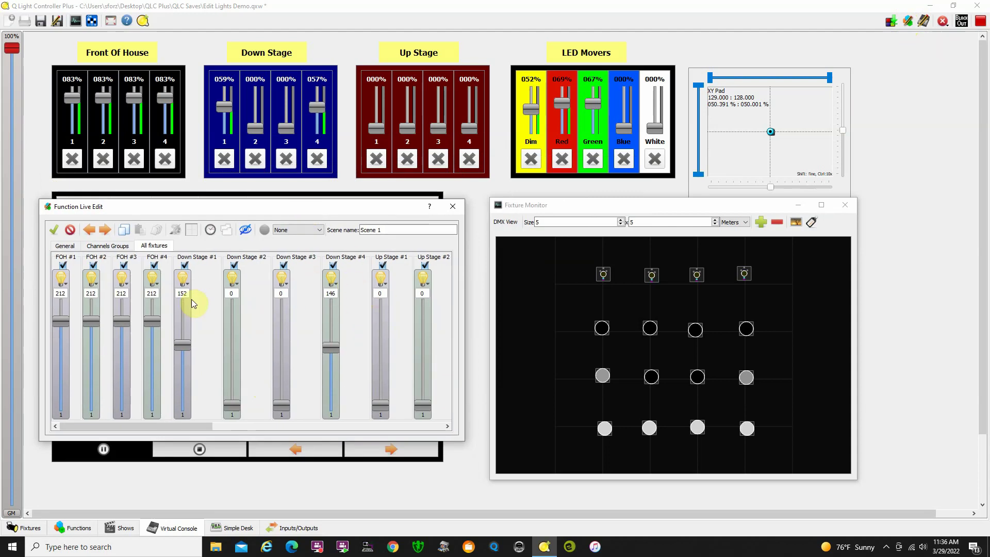
Bring Down Stage #1 and #4 to zero in Scene 1 and close the live editor
{"action": "left_click_drag", "start_coordinate": [179, 351], "coordinate": [187, 410]}
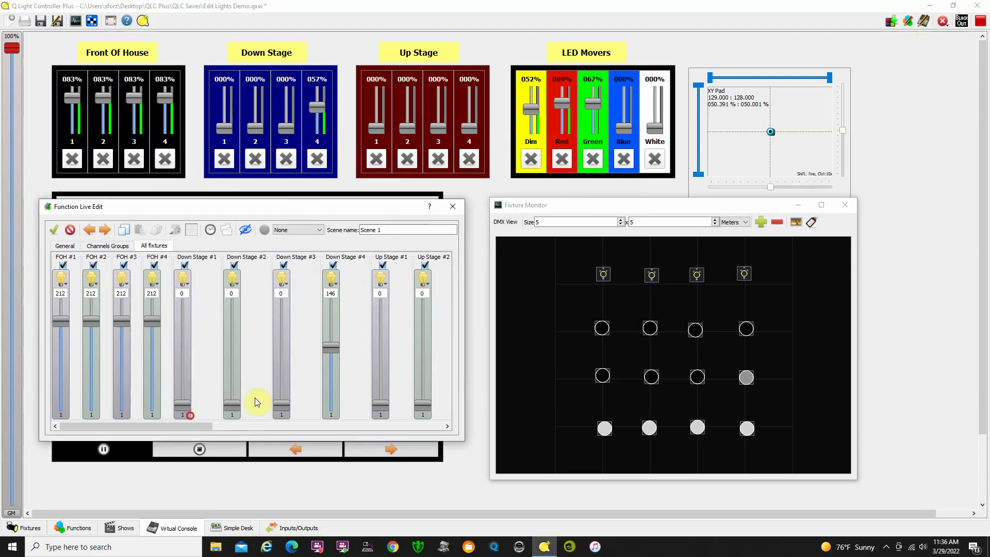
{"action": "left_click_drag", "start_coordinate": [335, 345], "coordinate": [336, 415]}
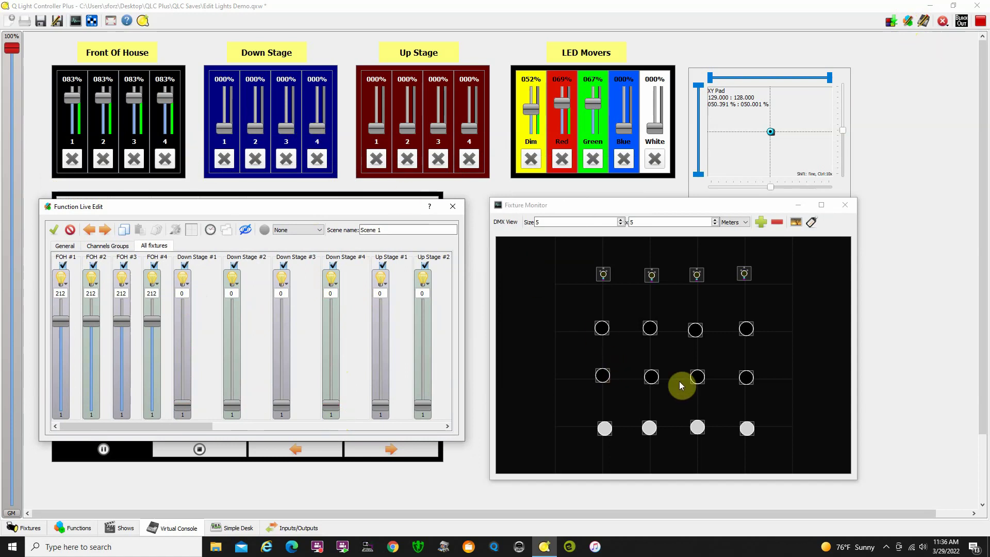
{"action": "left_click", "coordinate": [453, 208]}
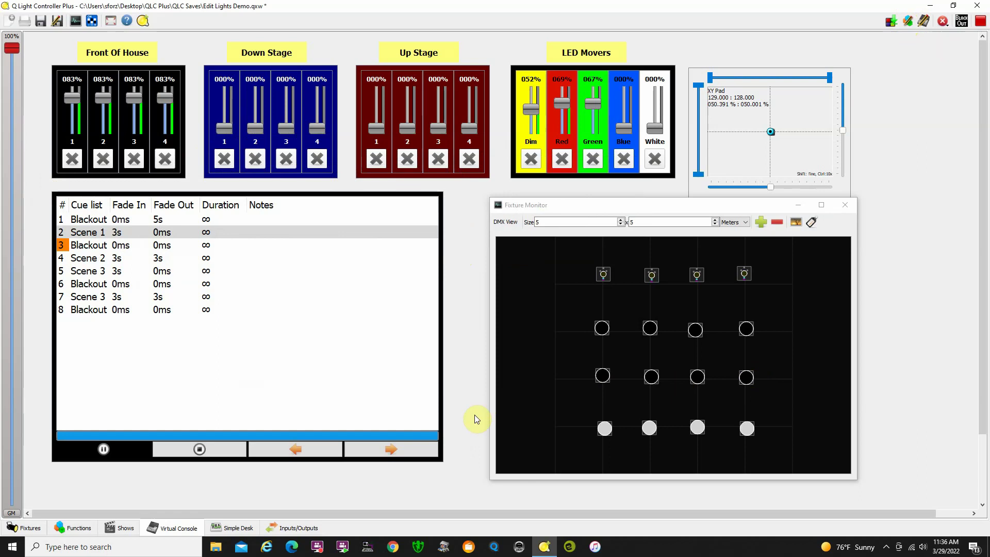
Step the cue list from Scene 1 through Blackout and Scene 2 to the first Scene 3 cue
{"action": "left_click", "coordinate": [397, 450]}
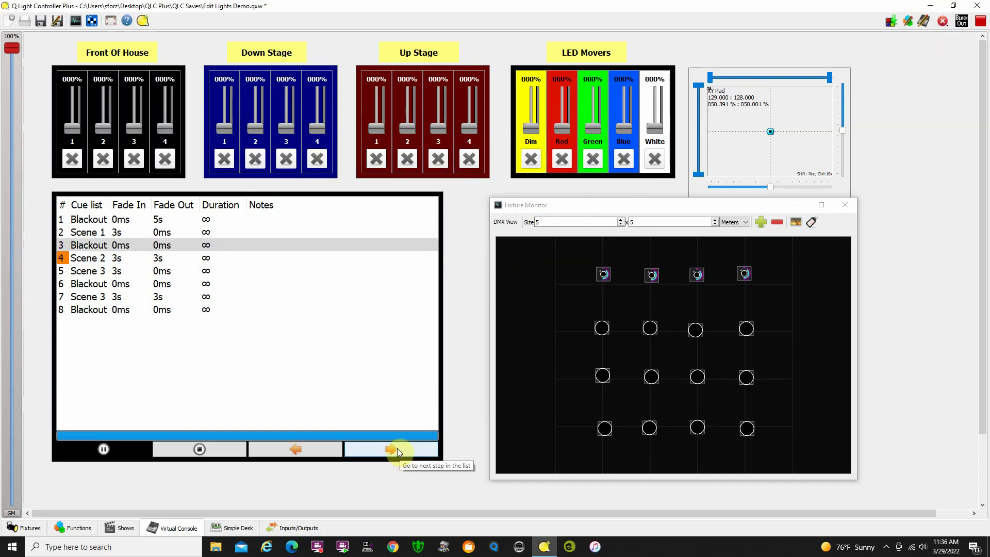
{"action": "left_click", "coordinate": [295, 450]}
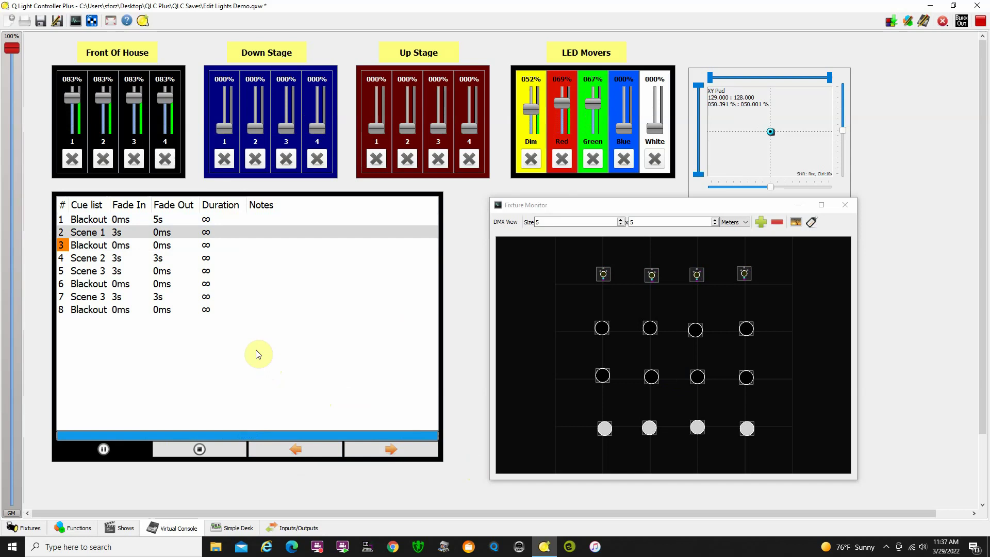
{"action": "left_click", "coordinate": [394, 450]}
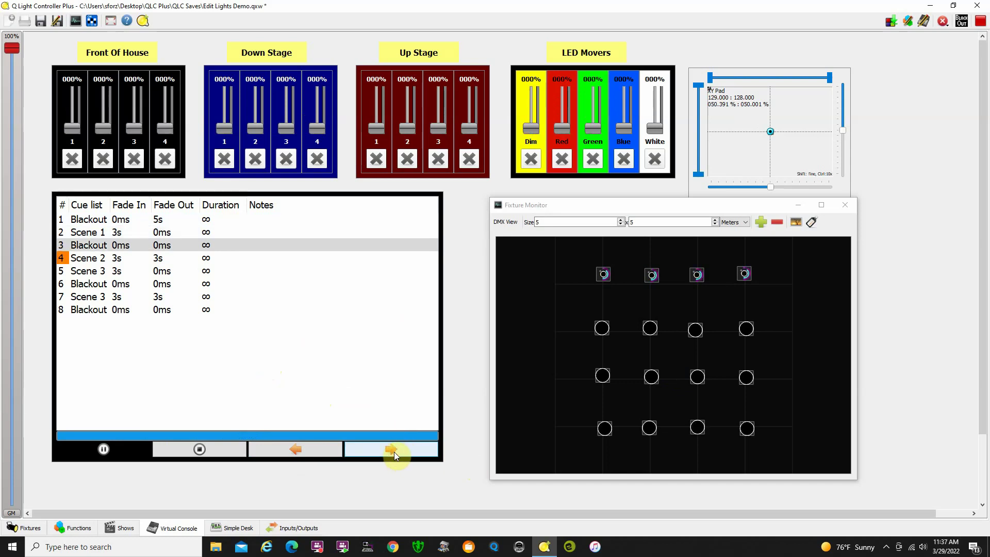
{"action": "left_click", "coordinate": [395, 448]}
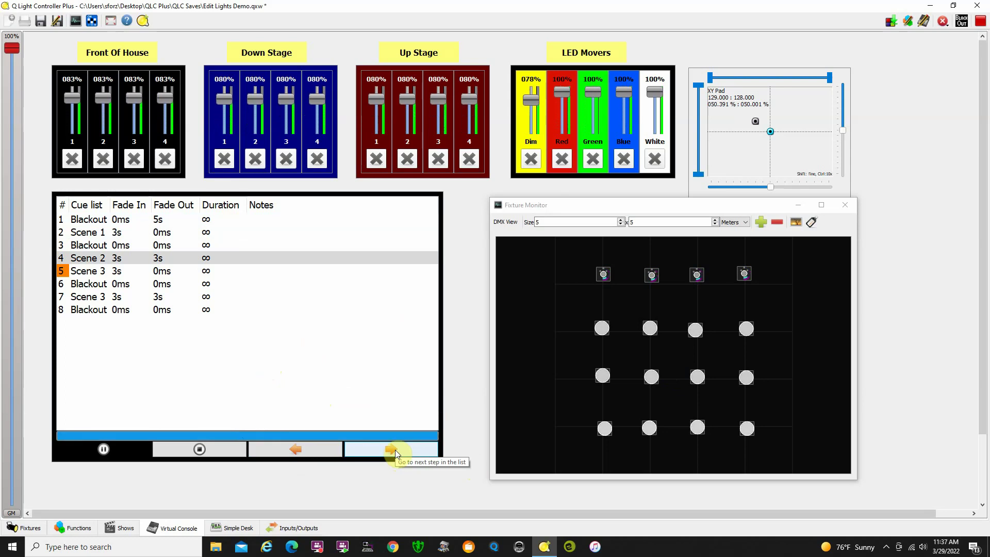
{"action": "left_click", "coordinate": [395, 449]}
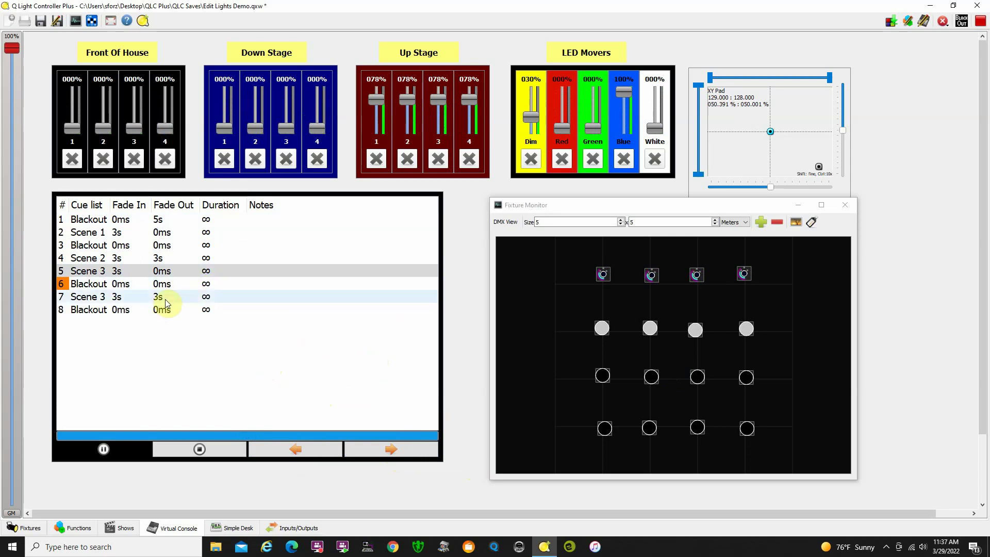
Advance from the first Scene 3 cue through Blackout to the second Scene 3 cue
{"action": "left_click", "coordinate": [157, 273]}
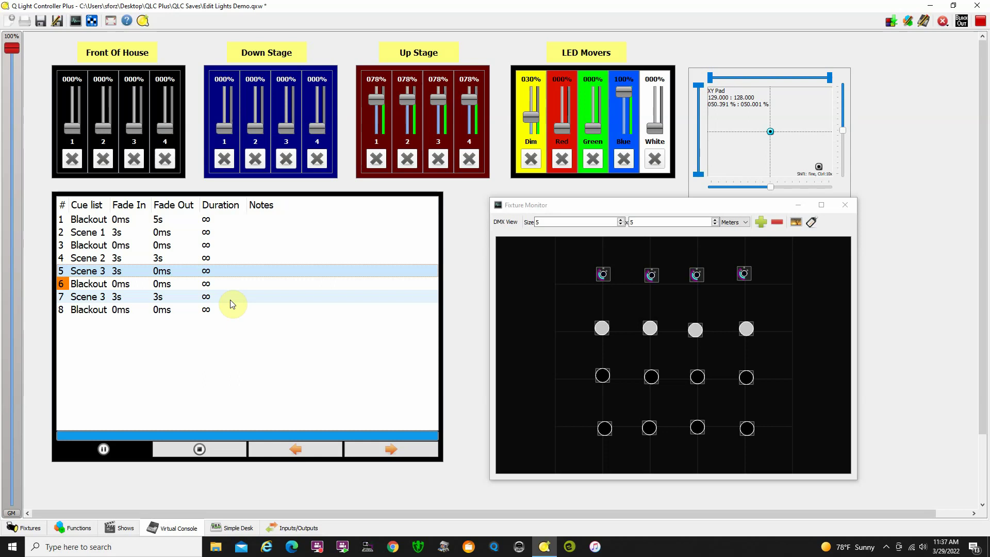
{"action": "left_click", "coordinate": [397, 456]}
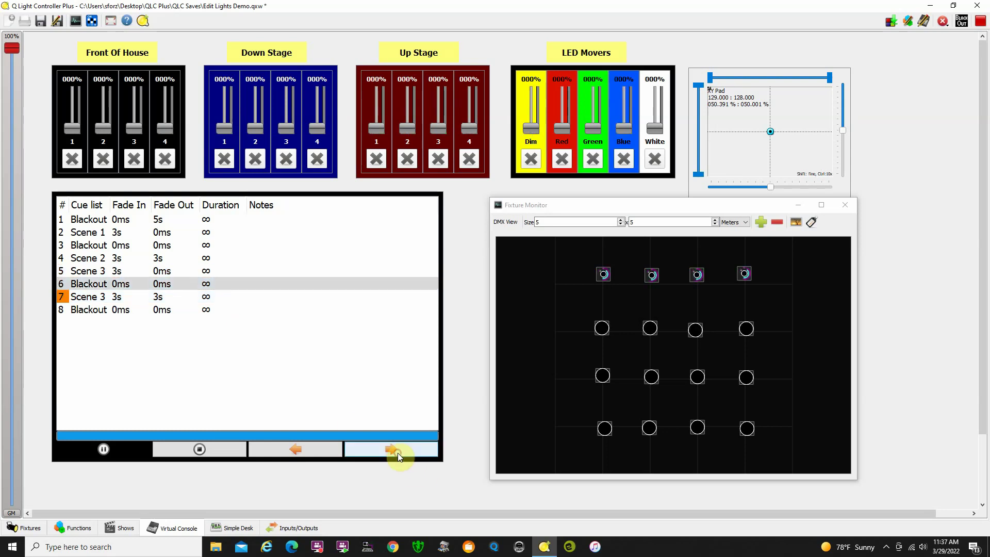
{"action": "left_click", "coordinate": [396, 451]}
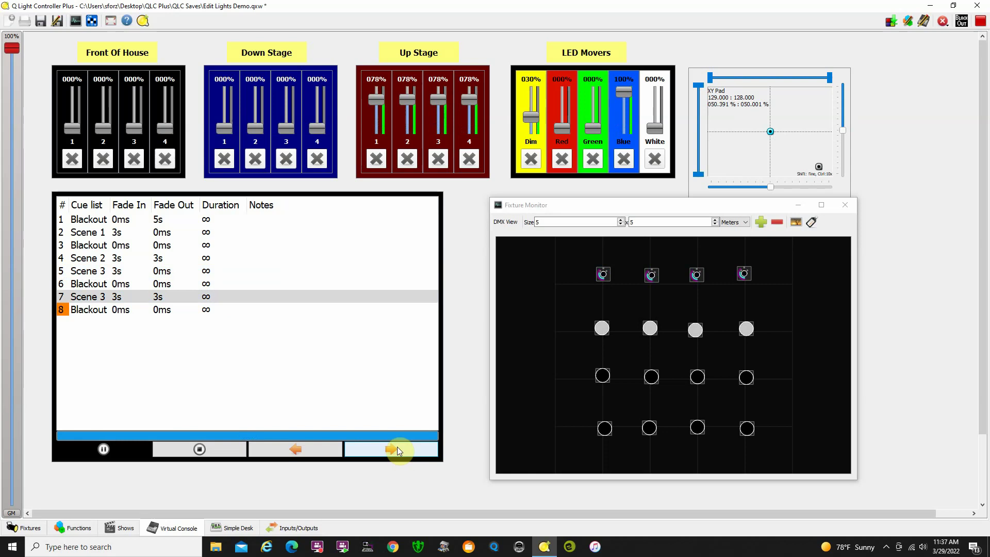
{"action": "left_click", "coordinate": [150, 302]}
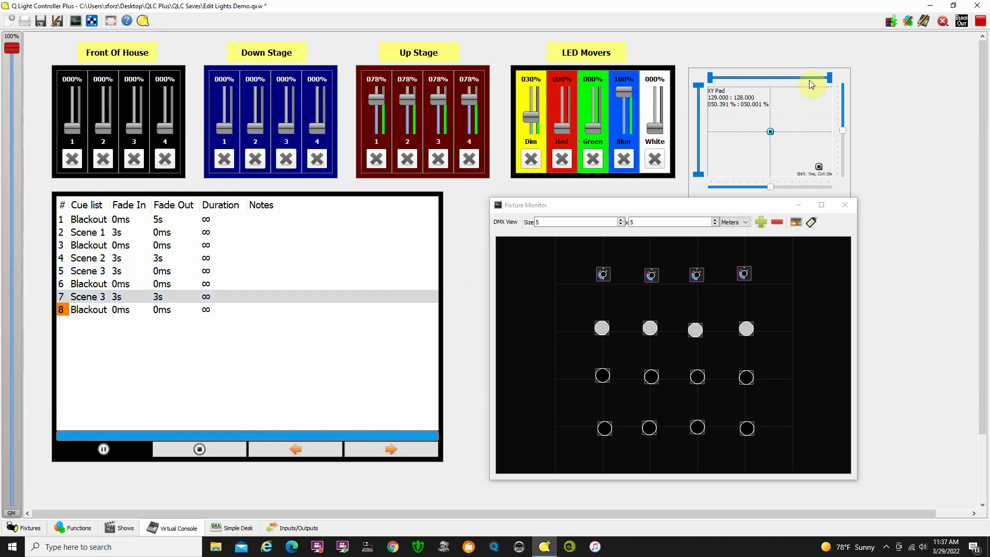
With the Scene 3 cues selected, raise Down Stage faders 2 and 3 to 54%
{"action": "left_click", "coordinate": [911, 21]}
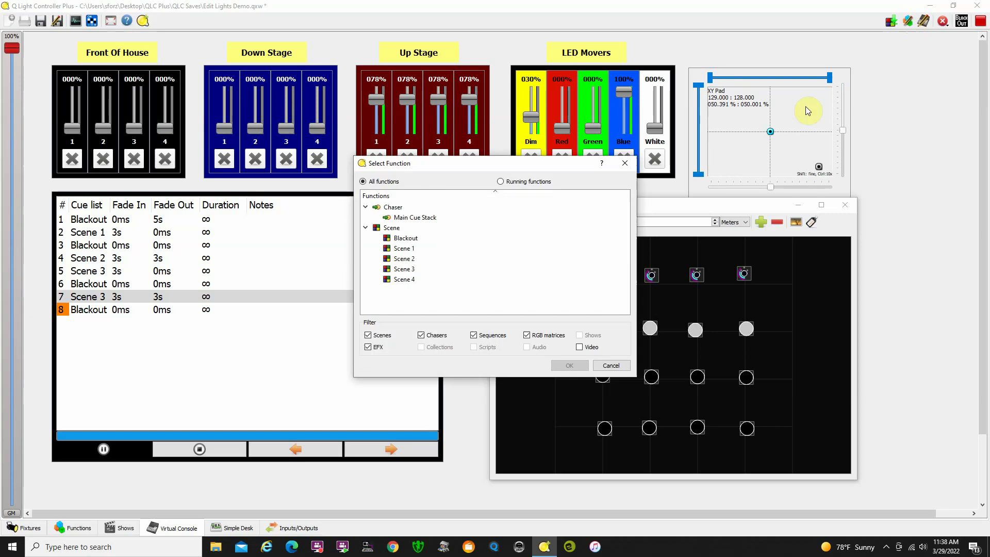
{"action": "left_click", "coordinate": [624, 163]}
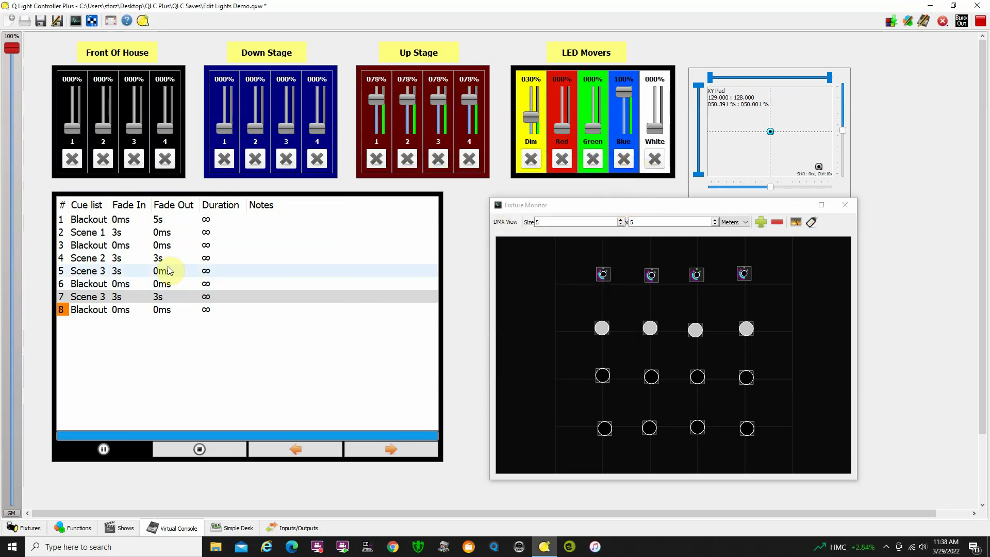
{"action": "left_click", "coordinate": [183, 271]}
{"action": "left_click", "coordinate": [184, 298]}
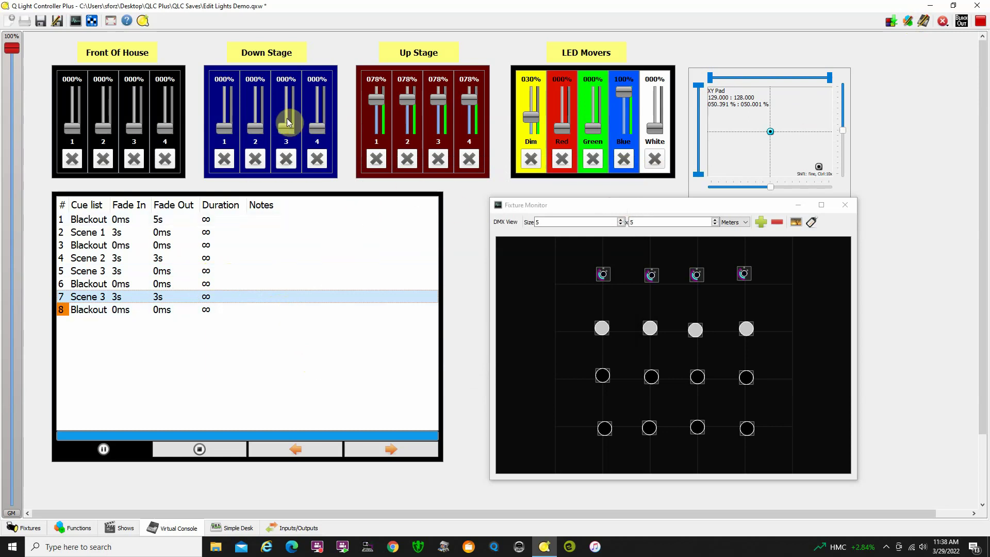
{"action": "left_click_drag", "start_coordinate": [285, 128], "coordinate": [255, 108]}
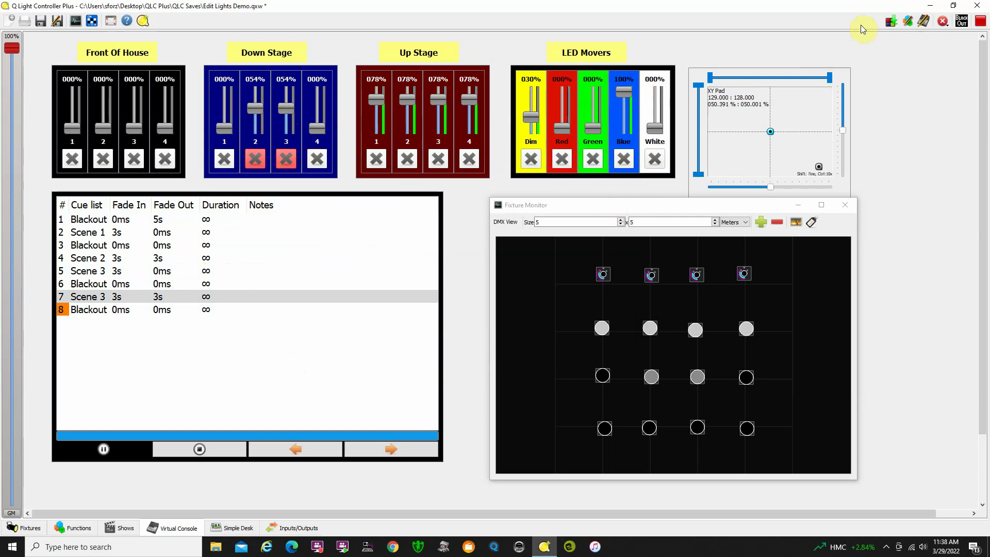
Dump the live DMX values to a new scene named Scene 3A, added to Main Cue Stack
{"action": "left_click", "coordinate": [891, 23]}
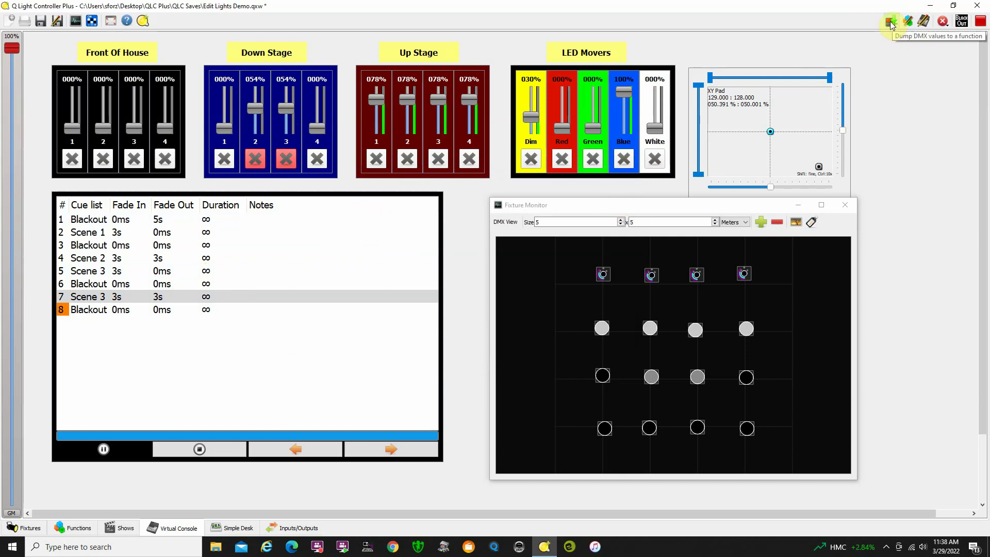
{"action": "left_click", "coordinate": [425, 151]}
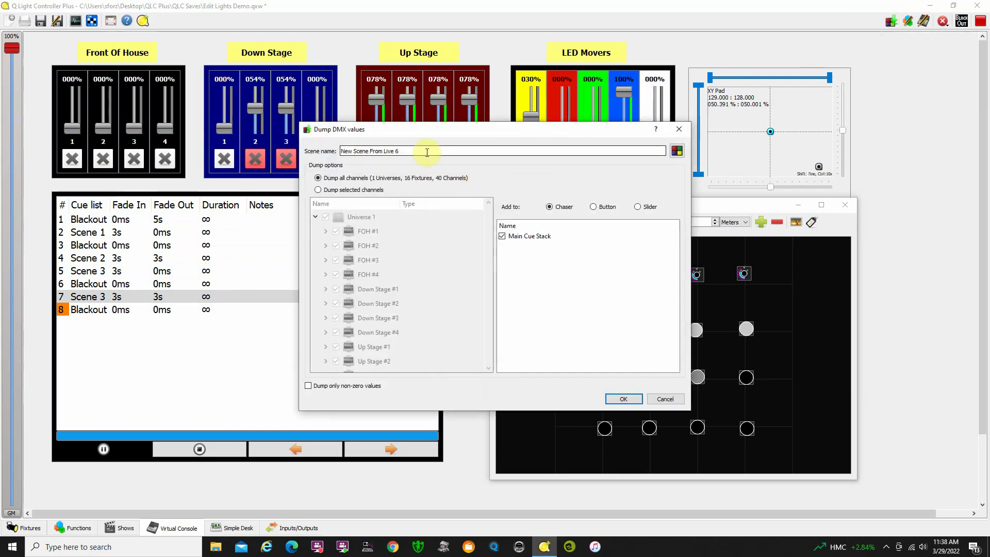
{"action": "left_click_drag", "start_coordinate": [407, 152], "coordinate": [325, 152]}
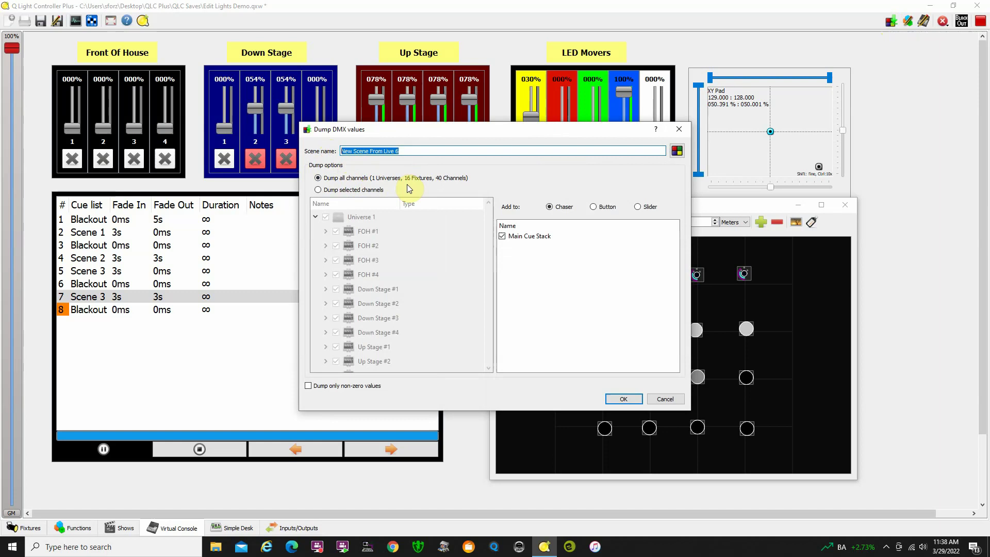
{"action": "type", "text": "Sceb"}
{"action": "type", "text": "ne 3A"}
{"action": "left_click", "coordinate": [503, 236]}
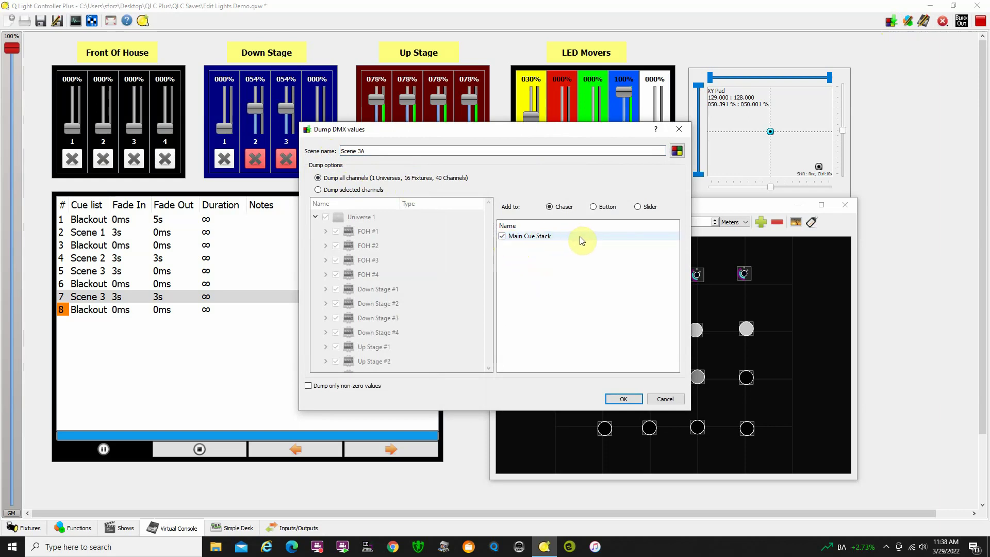
{"action": "left_click", "coordinate": [624, 399]}
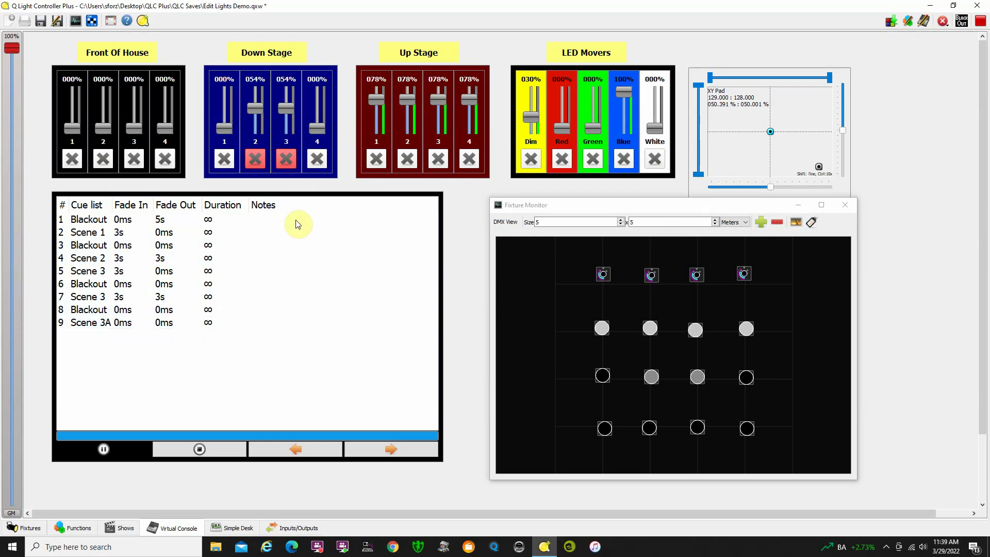
Release the Down Stage 2 and 3 overrides and step through Blackout to the Scene 3A cue
{"action": "left_click", "coordinate": [254, 158]}
{"action": "left_click", "coordinate": [286, 159]}
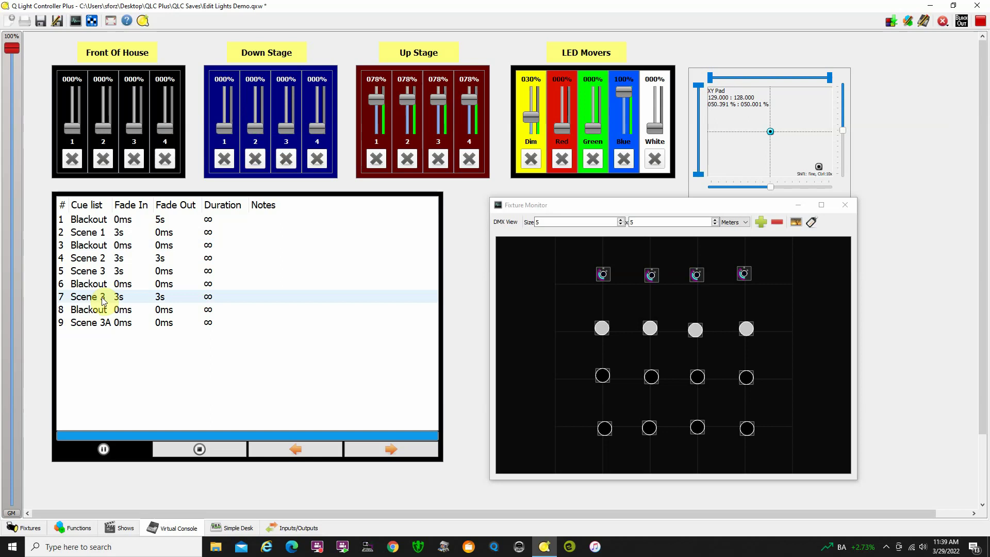
{"action": "left_click", "coordinate": [155, 302]}
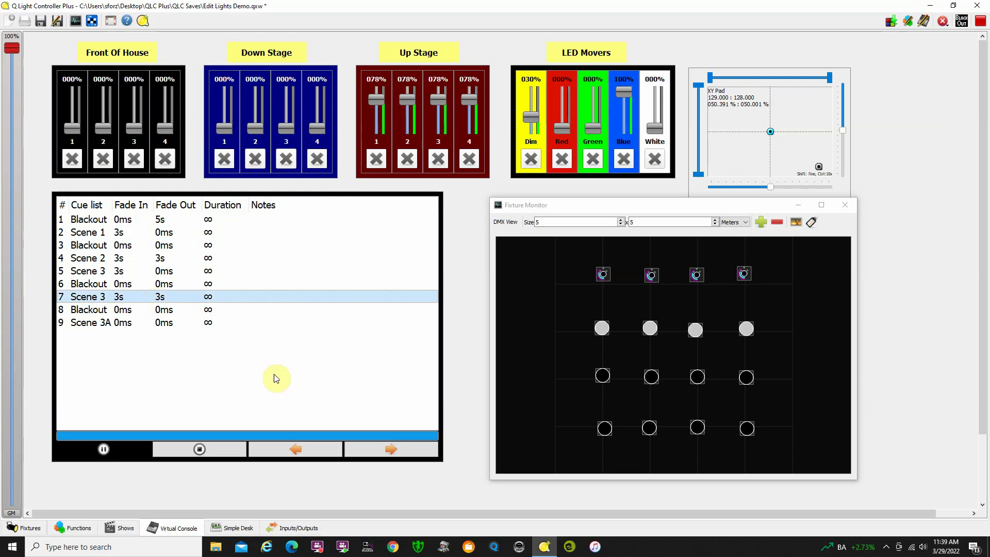
{"action": "left_click", "coordinate": [392, 451]}
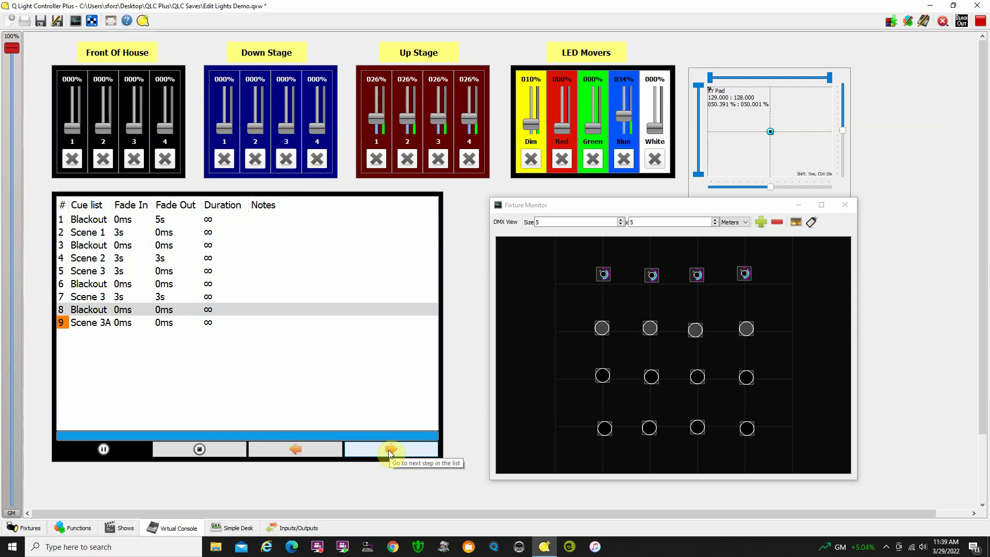
{"action": "left_click", "coordinate": [391, 449]}
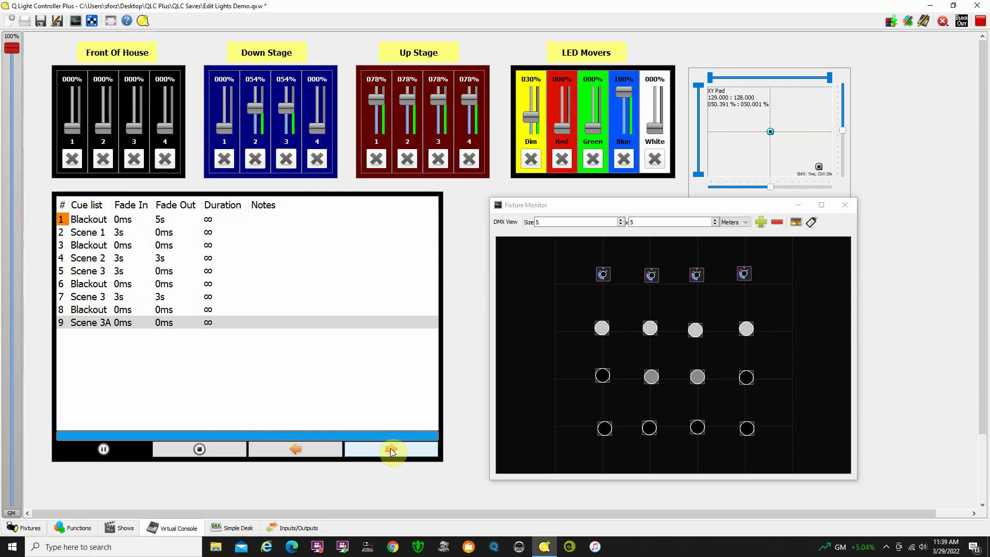
{"action": "left_click", "coordinate": [391, 448]}
Stop the cue list playback and put the Virtual Console into design mode
{"action": "left_click", "coordinate": [202, 450]}
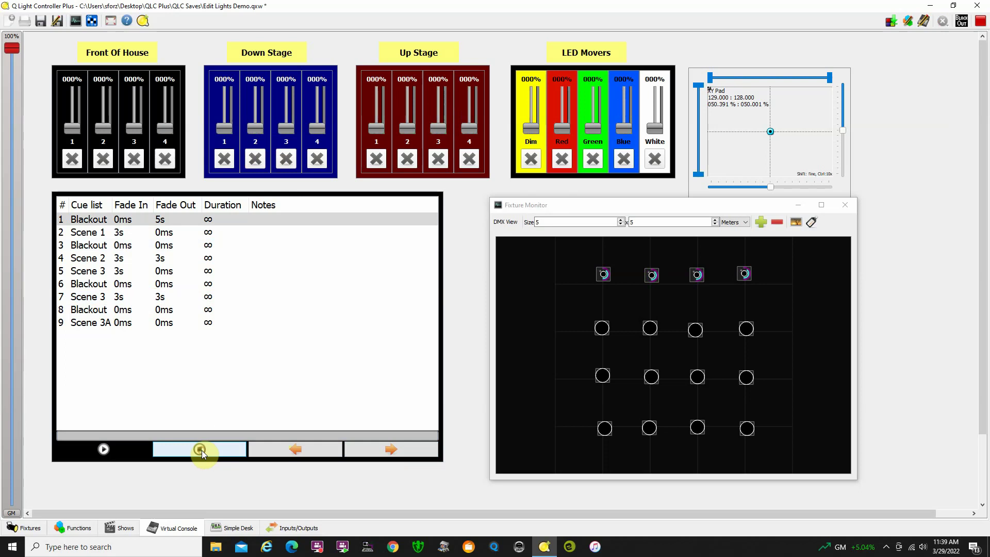
{"action": "left_click", "coordinate": [980, 21]}
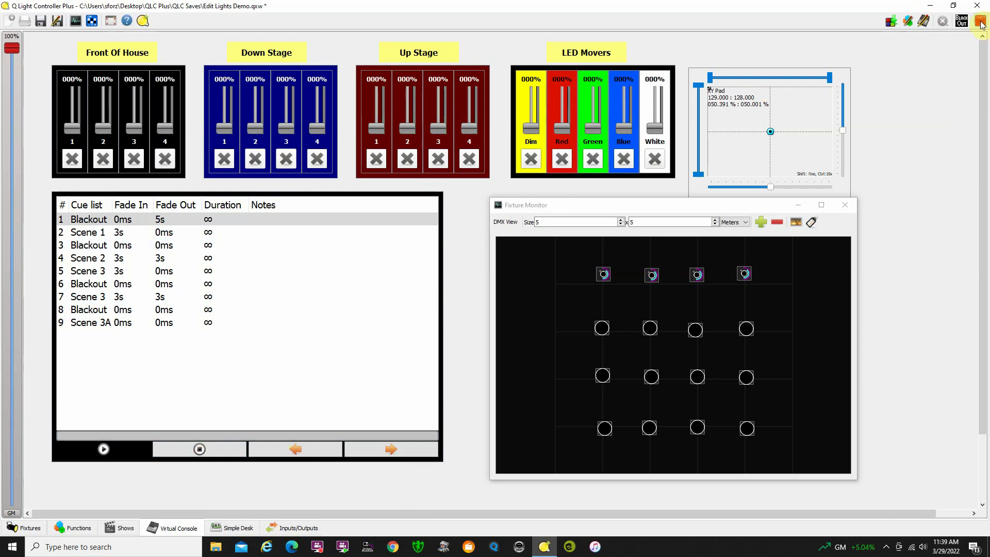
{"action": "left_click", "coordinate": [981, 22]}
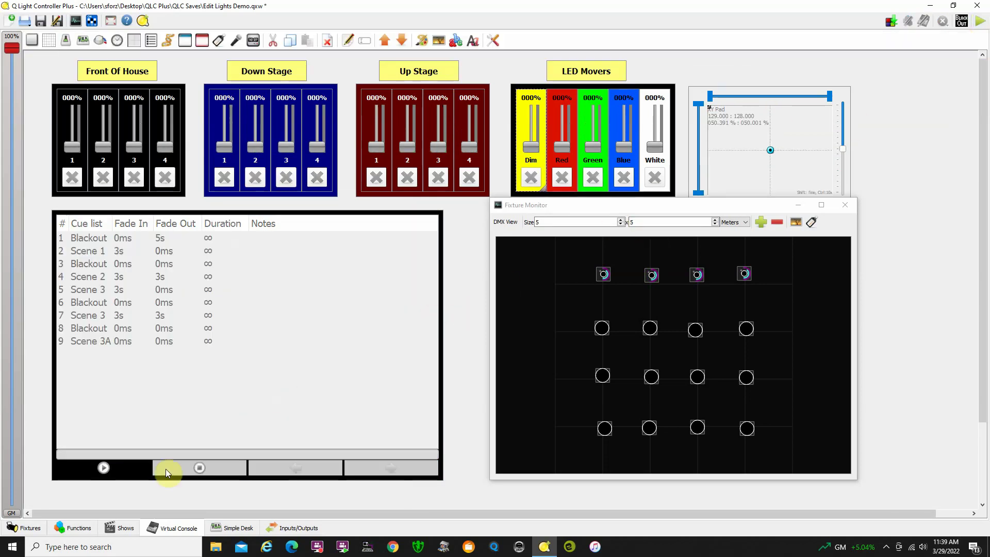
In Functions, add Scene 3A as a step after the Scene 3 step in Main Cue Stack
{"action": "left_click", "coordinate": [74, 528]}
{"action": "left_click", "coordinate": [69, 77]}
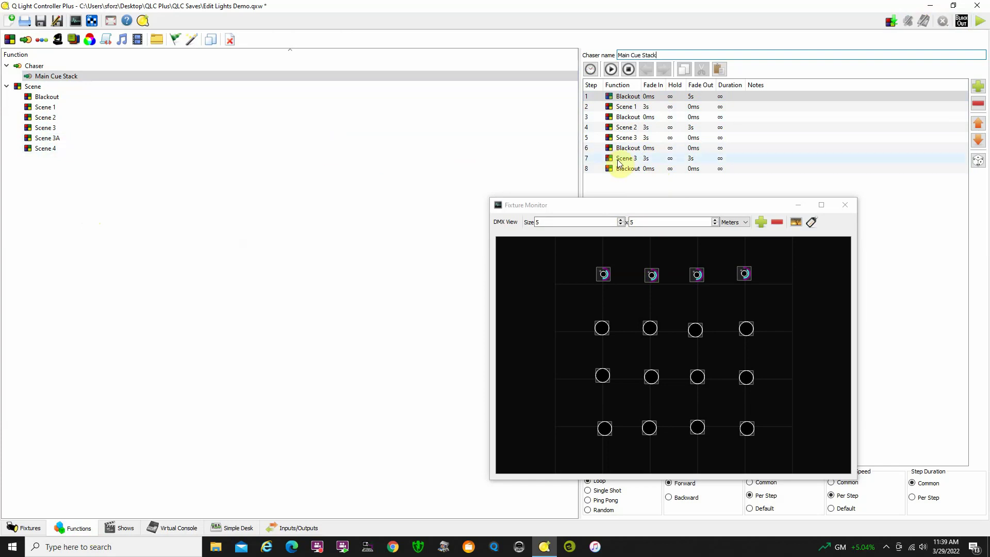
{"action": "left_click", "coordinate": [639, 161]}
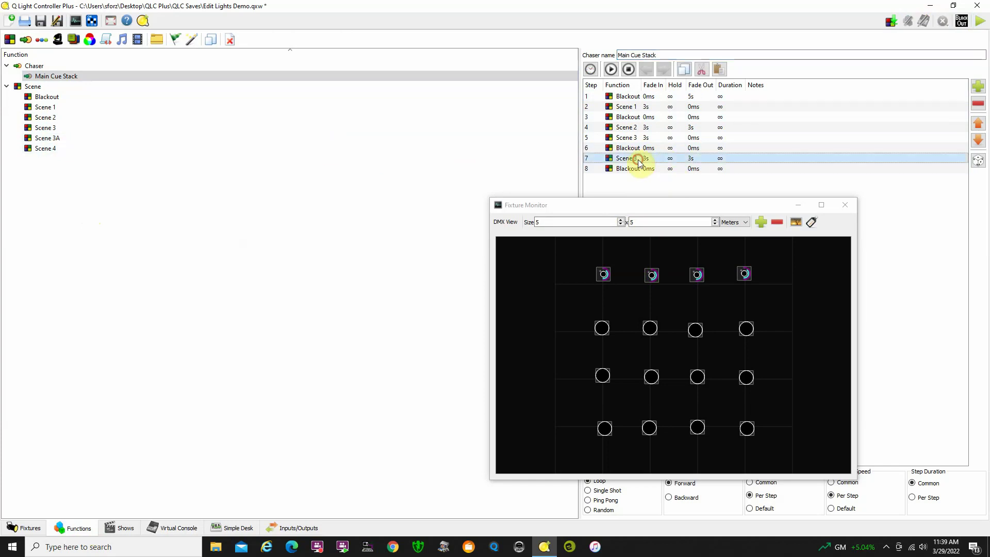
{"action": "left_click", "coordinate": [980, 90]}
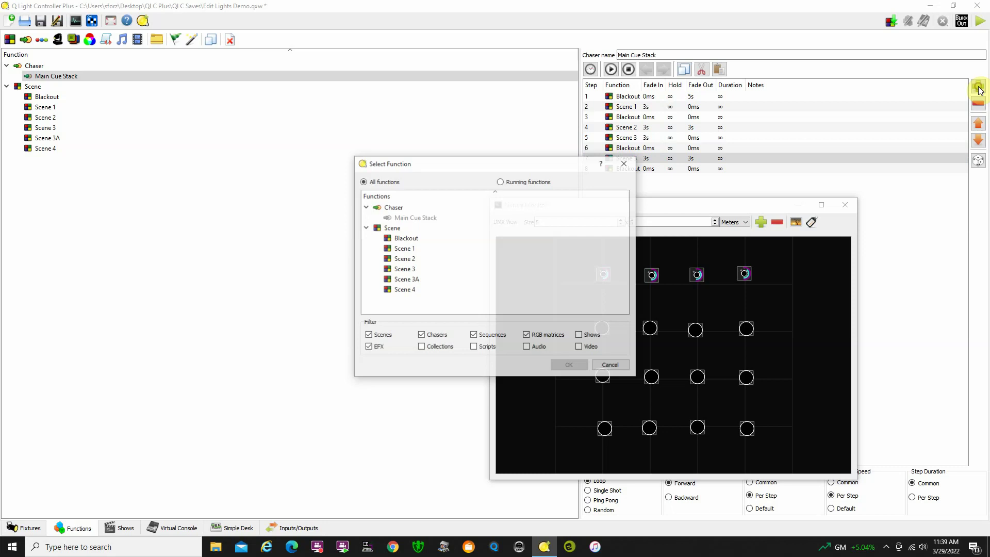
{"action": "left_click", "coordinate": [425, 280]}
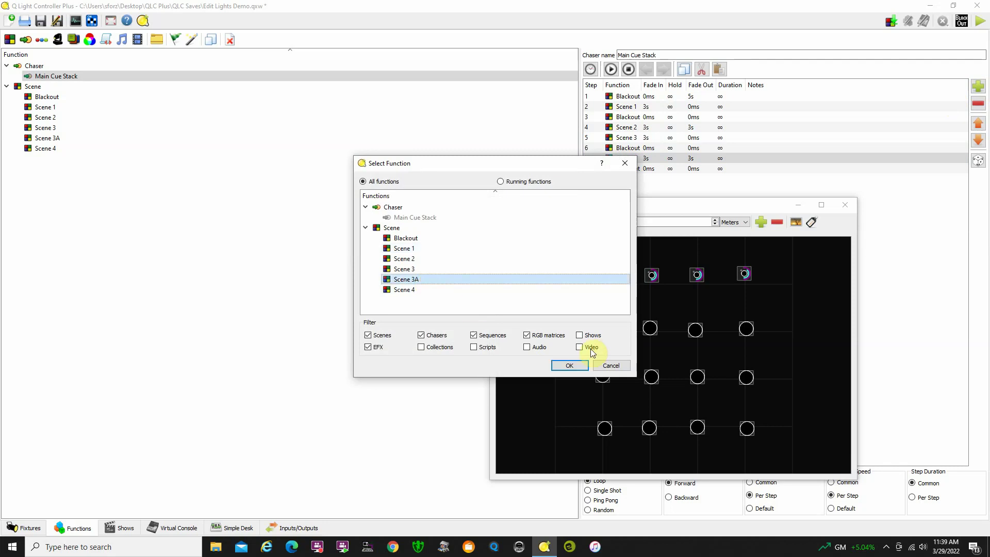
{"action": "left_click", "coordinate": [570, 365]}
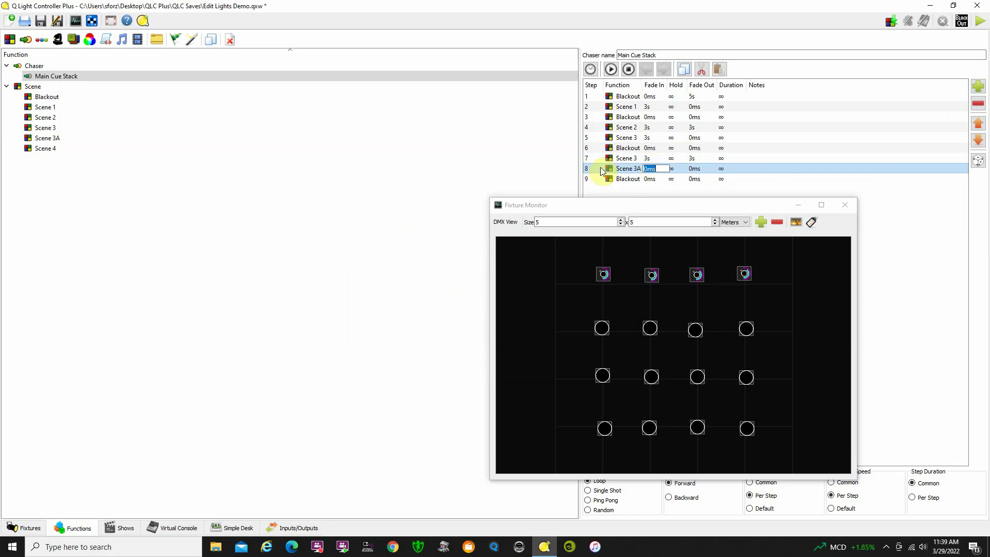
Give the Scene 3A step a 3s fade in and 3s fade out, then remove the old Scene 3 step
{"action": "left_click", "coordinate": [591, 69]}
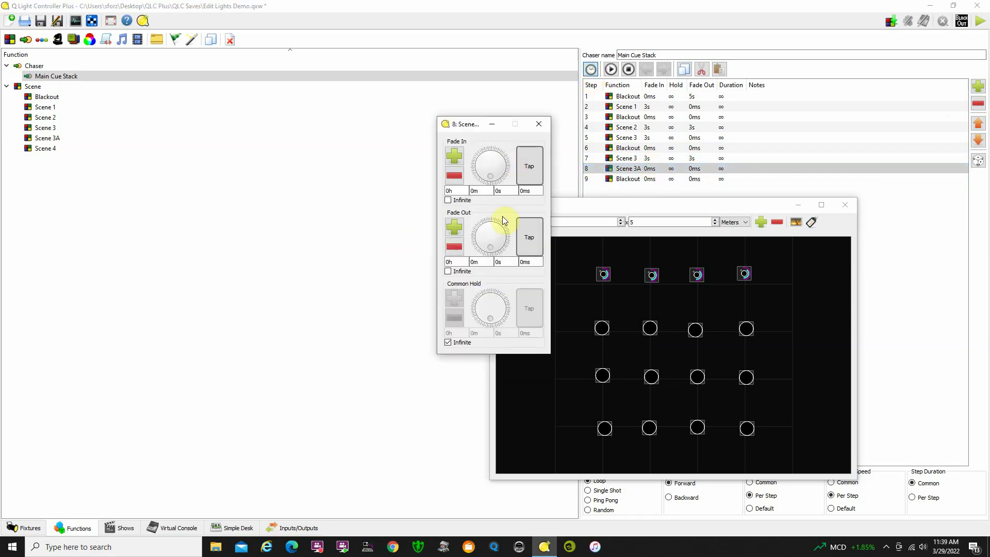
{"action": "left_click", "coordinate": [510, 191]}
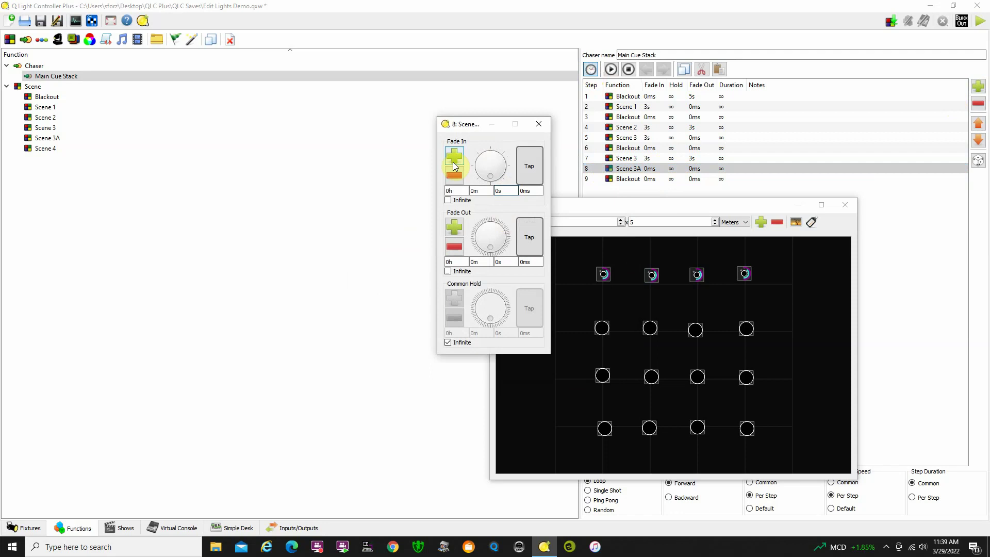
{"action": "left_click", "coordinate": [453, 155]}
{"action": "left_click", "coordinate": [453, 155]}
{"action": "left_click", "coordinate": [508, 263]}
{"action": "left_click", "coordinate": [454, 228]}
{"action": "left_click", "coordinate": [455, 228]}
{"action": "left_click", "coordinate": [454, 228]}
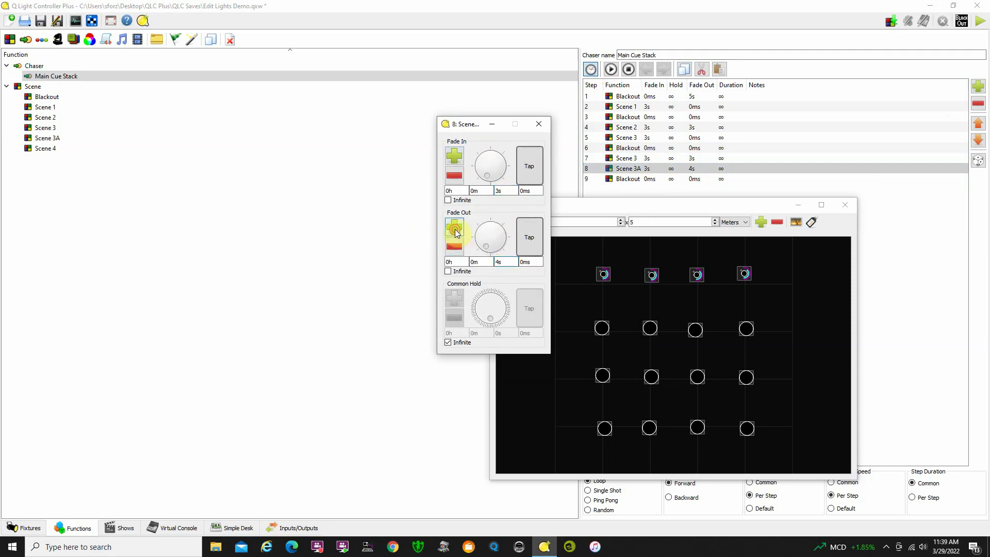
{"action": "left_click", "coordinate": [454, 228]}
{"action": "left_click", "coordinate": [454, 246]}
{"action": "left_click", "coordinate": [539, 125]}
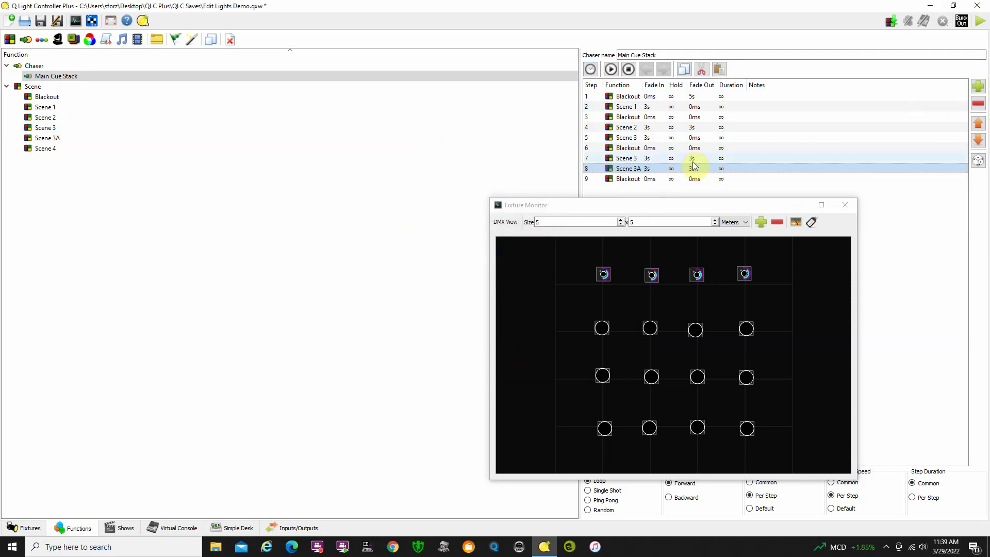
{"action": "left_click", "coordinate": [662, 161]}
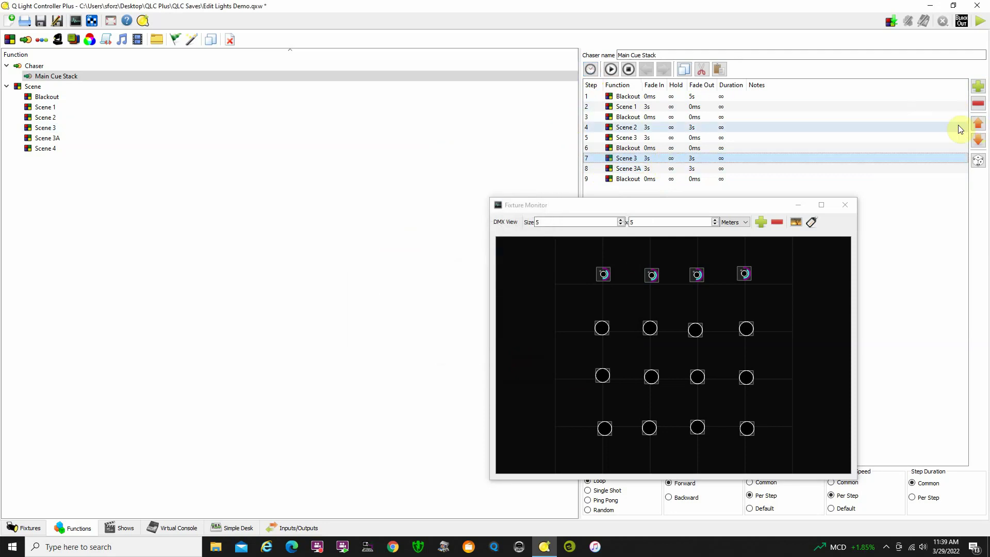
{"action": "left_click", "coordinate": [979, 105]}
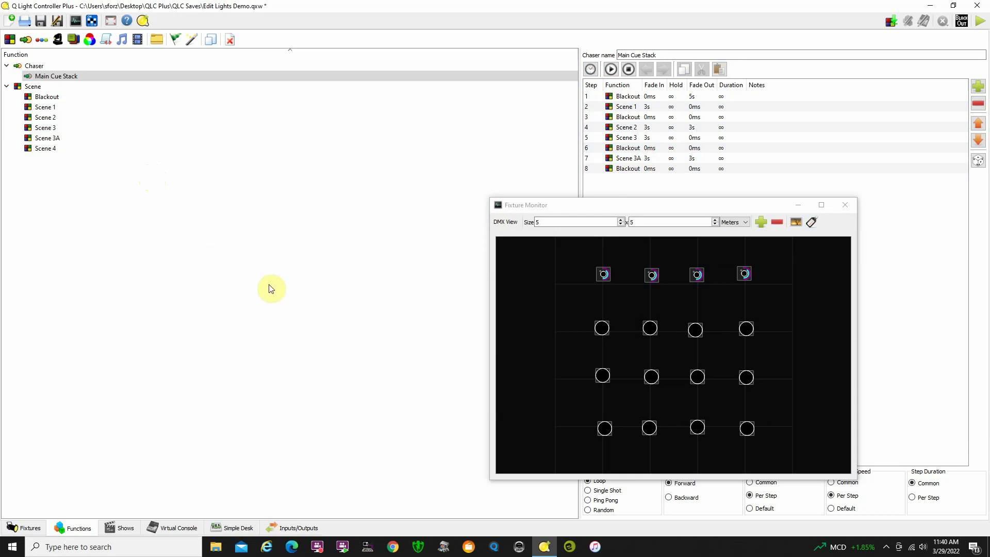
Check the cue list on the Virtual Console, then switch the console into operate mode
{"action": "left_click", "coordinate": [182, 529]}
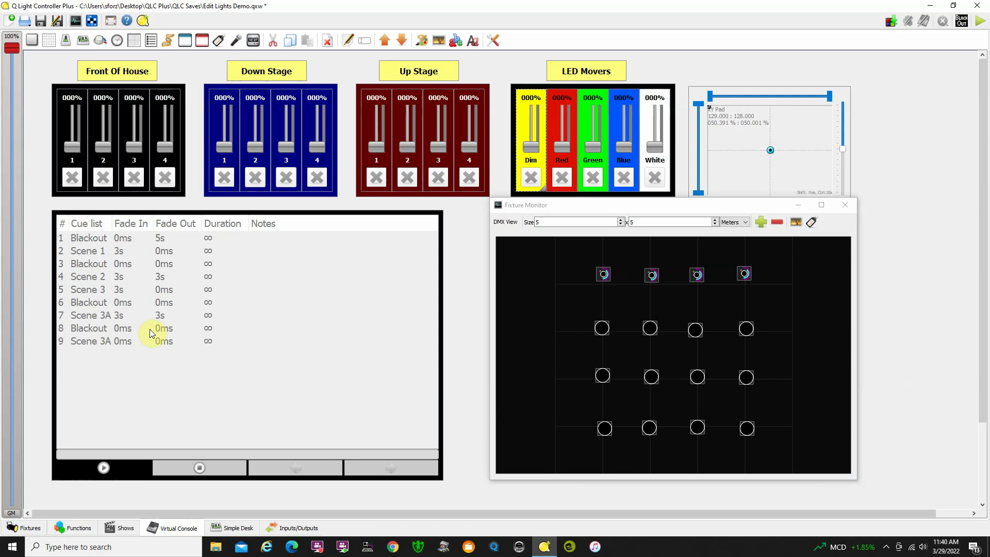
{"action": "left_click", "coordinate": [116, 344]}
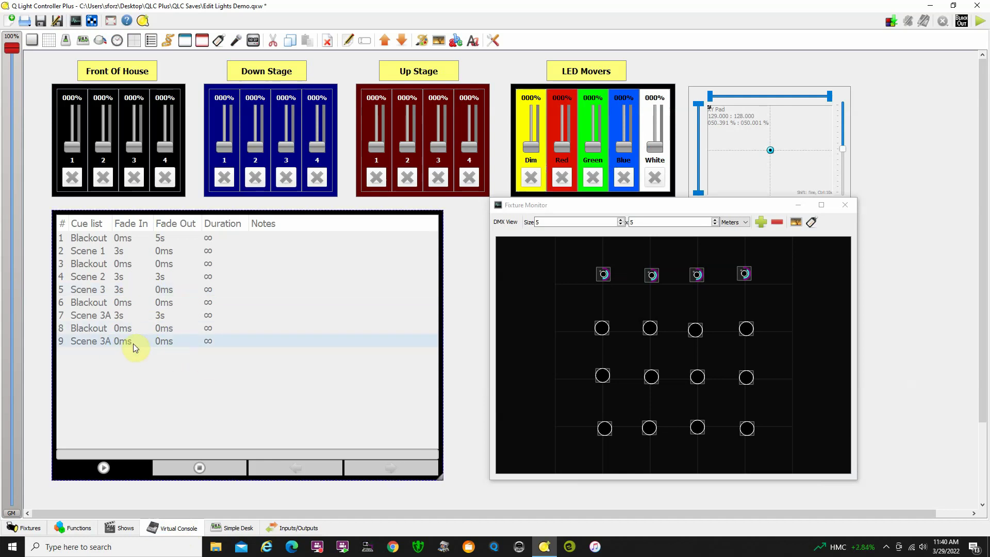
{"action": "left_click", "coordinate": [79, 528]}
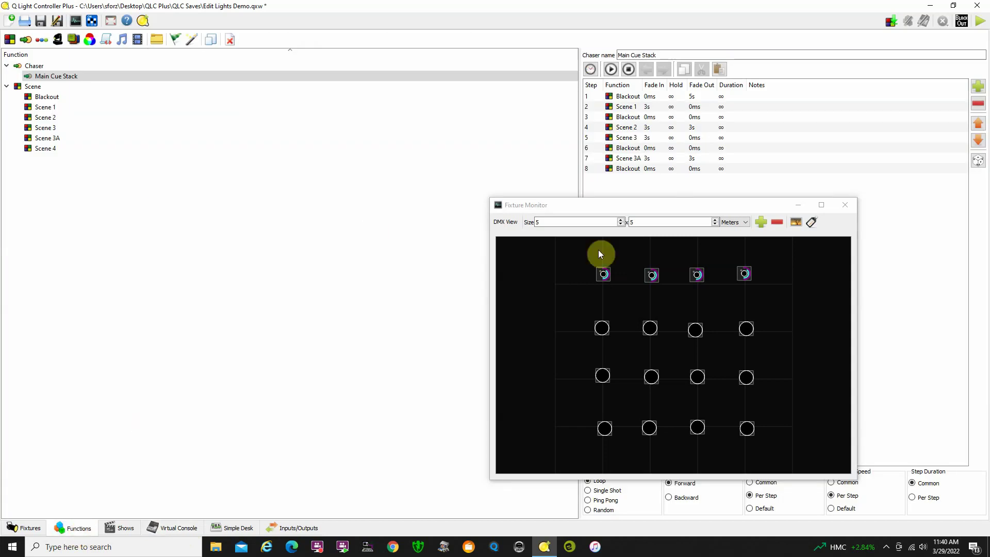
{"action": "left_click_drag", "start_coordinate": [703, 204], "coordinate": [740, 204]}
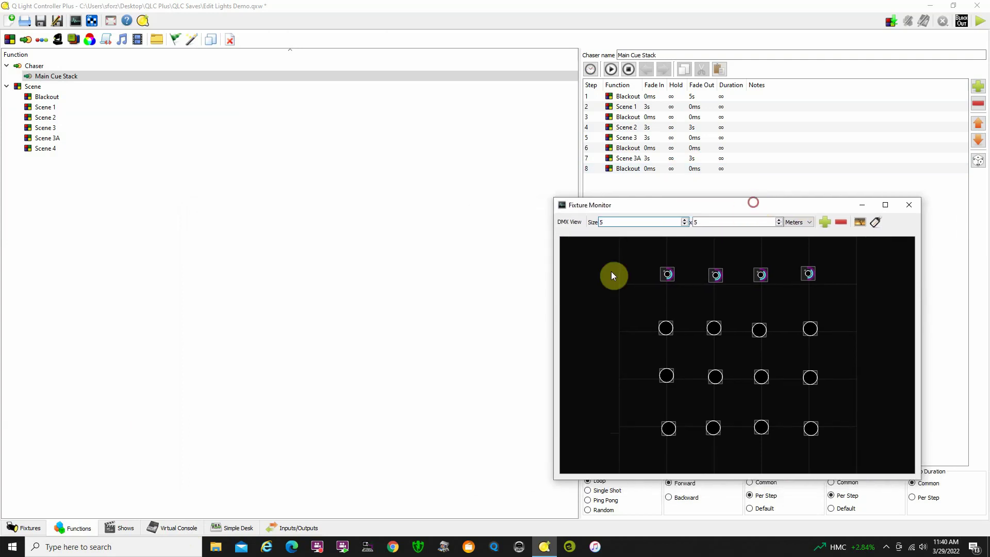
{"action": "left_click", "coordinate": [175, 528]}
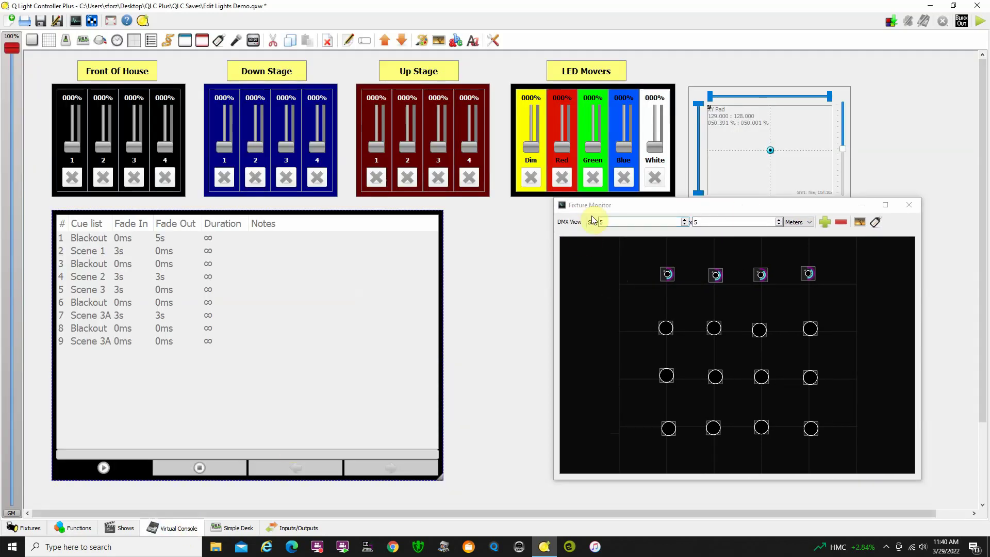
{"action": "left_click", "coordinate": [980, 20]}
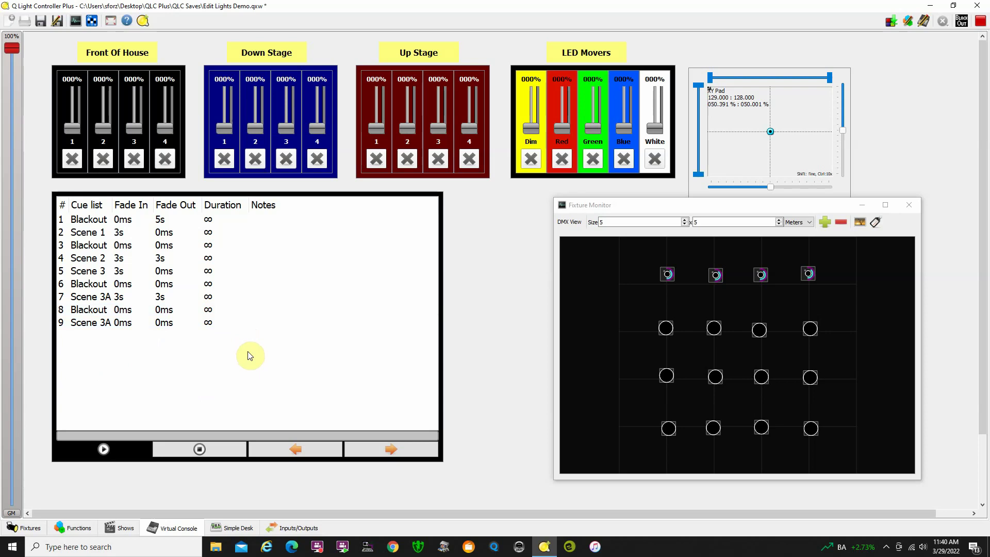
Revisit the function list, then open and cancel the live-edit function chooser
{"action": "left_click", "coordinate": [74, 528]}
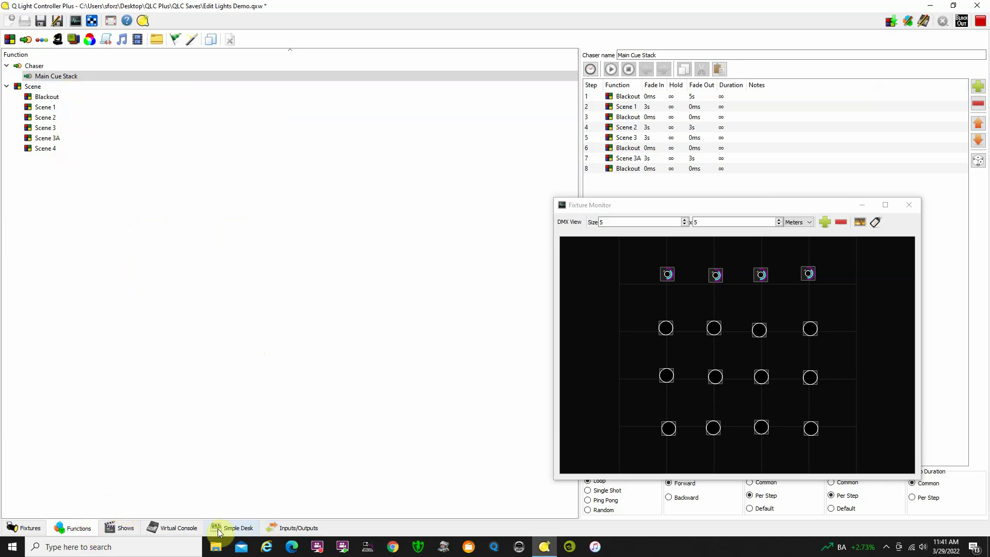
{"action": "left_click", "coordinate": [173, 528]}
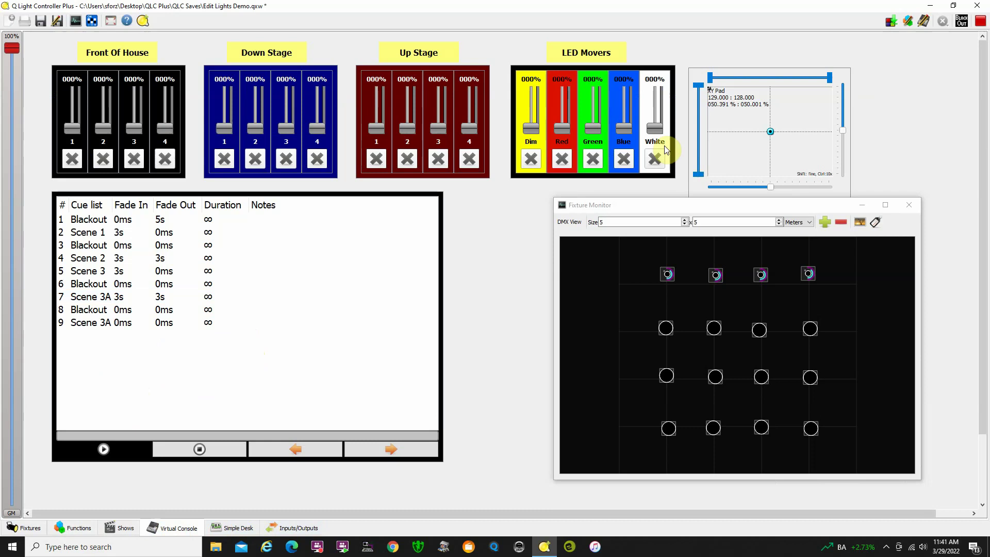
{"action": "left_click", "coordinate": [908, 20]}
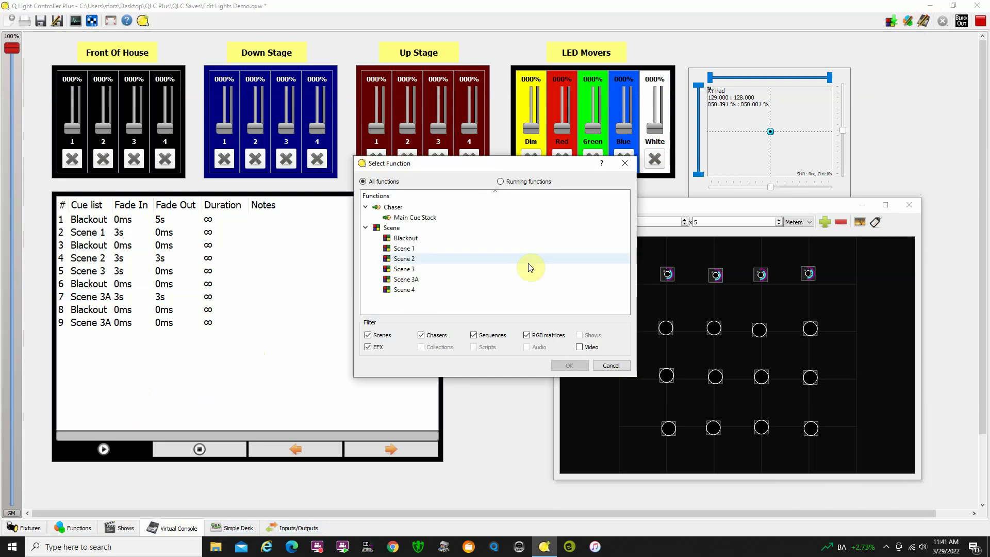
{"action": "left_click", "coordinate": [624, 163]}
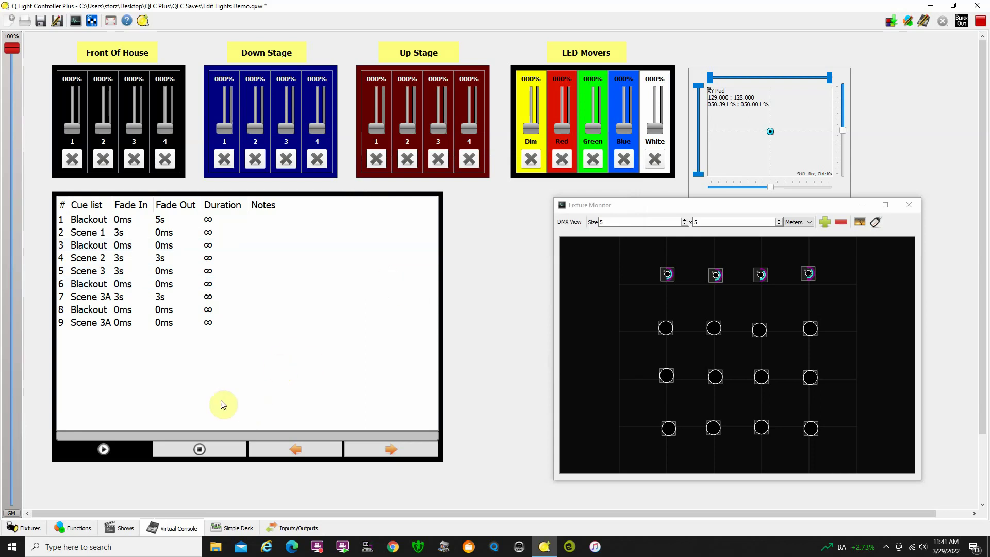
Clone Scene 3 in the function list and open the resulting Scene 3 (Copy) in the scene editor
{"action": "left_click", "coordinate": [75, 527]}
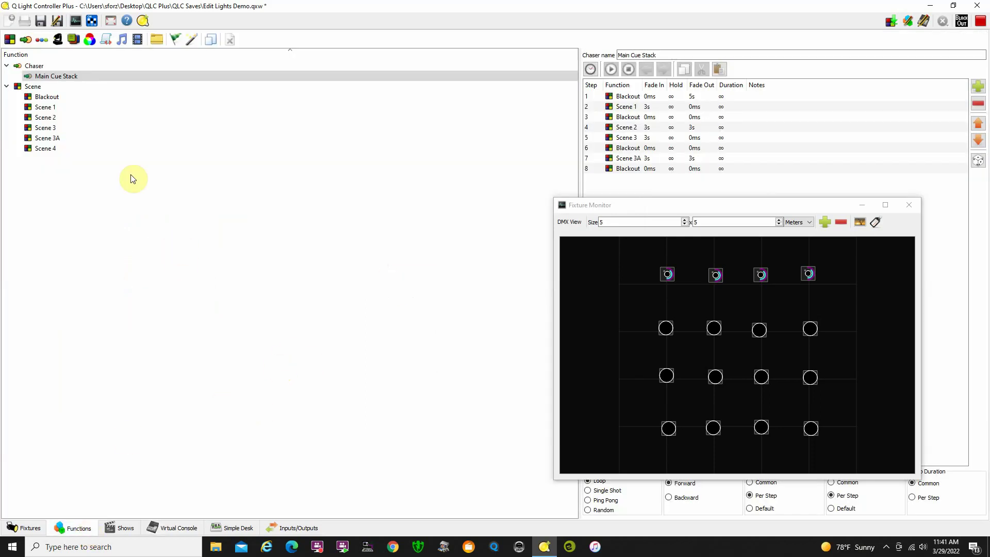
{"action": "left_click", "coordinate": [70, 128]}
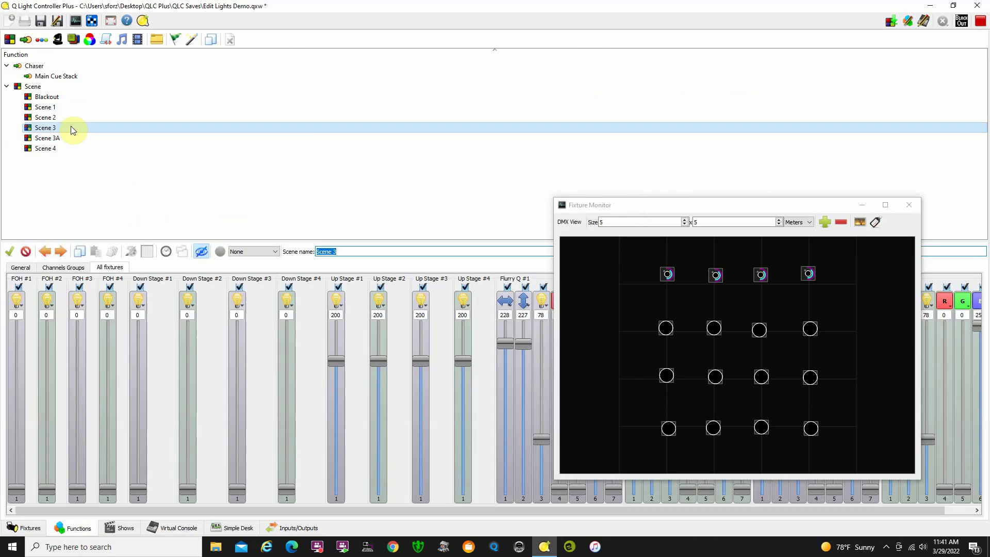
{"action": "right_click", "coordinate": [71, 129]}
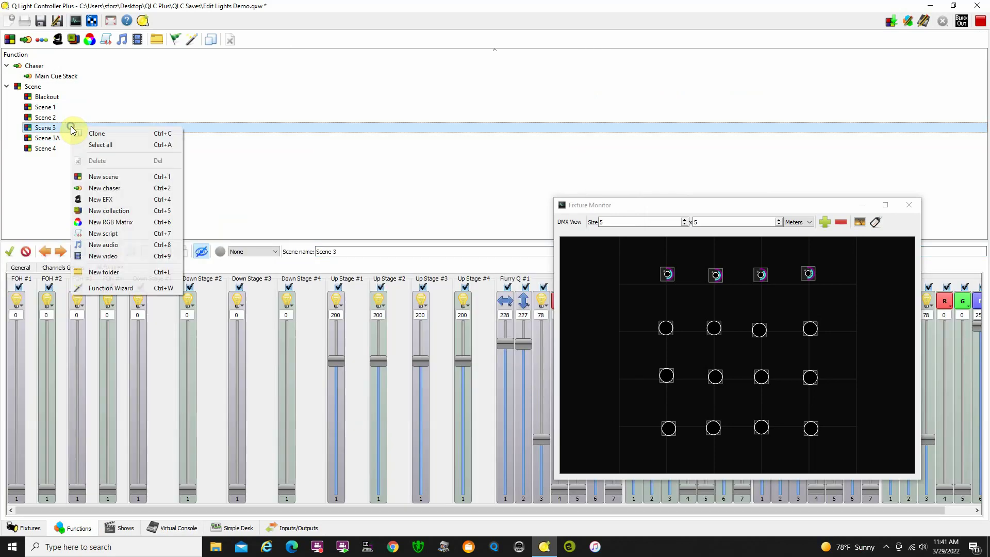
{"action": "left_click", "coordinate": [103, 135]}
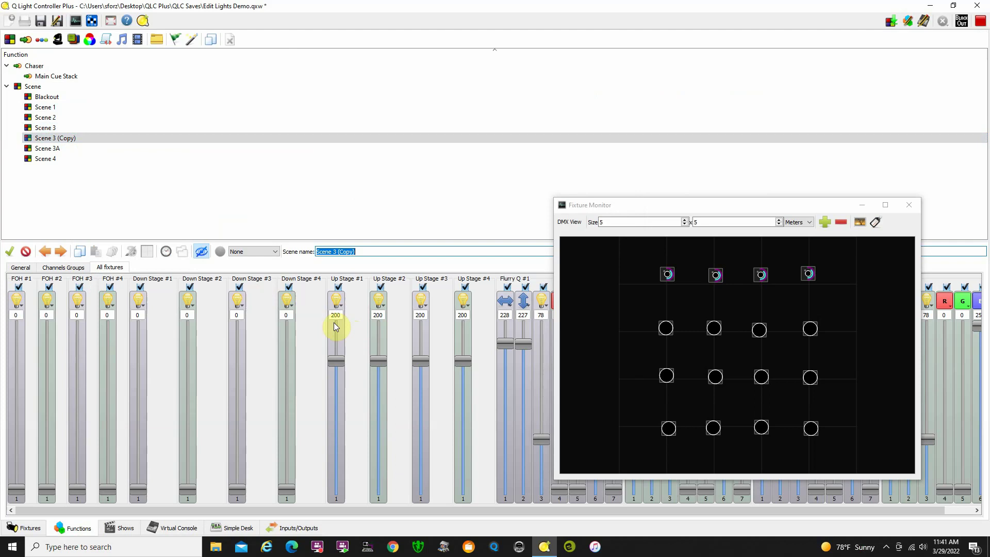
{"action": "left_click", "coordinate": [108, 139]}
{"action": "left_click", "coordinate": [234, 195]}
{"action": "left_click", "coordinate": [86, 139]}
{"action": "left_click", "coordinate": [171, 528]}
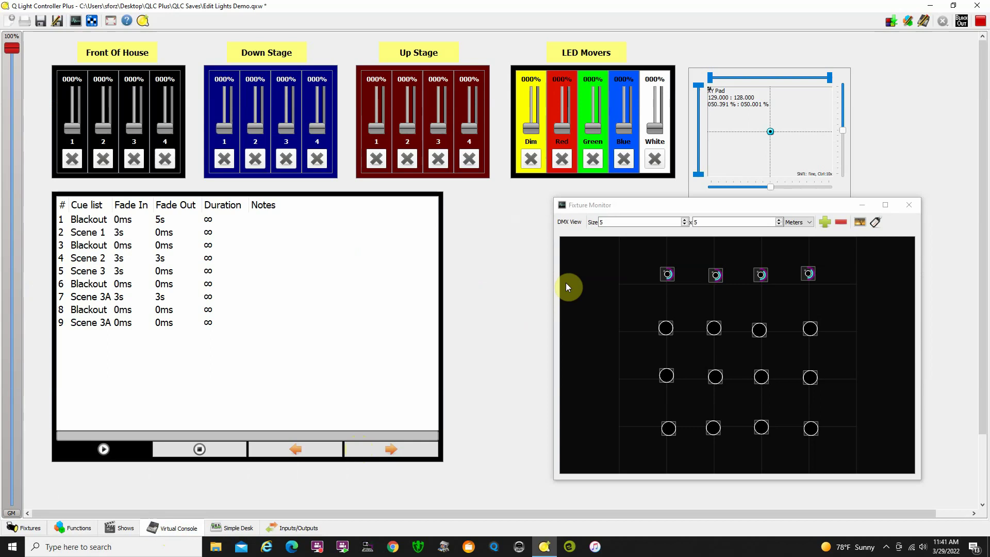